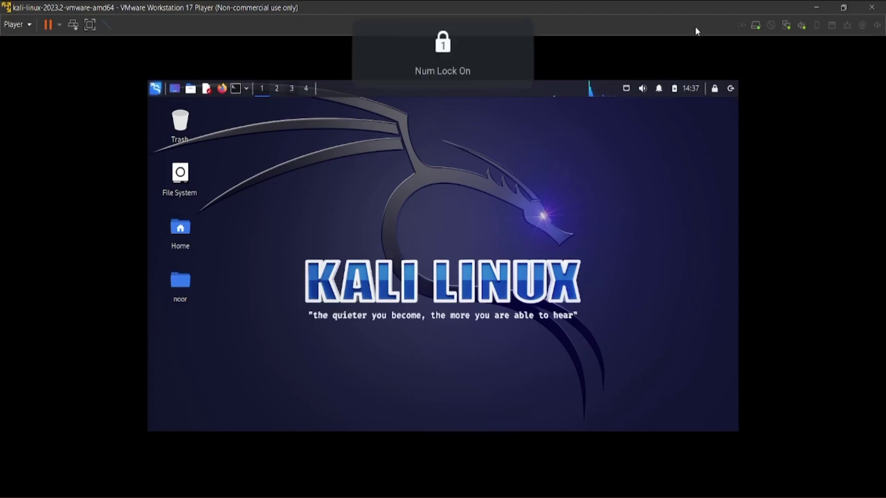
# - Switch to the web browser and look through the open VMware, Kali Linux, Metasploitable, Pop!_OS and Ubuntu pages
pyautogui.click(815, 8)
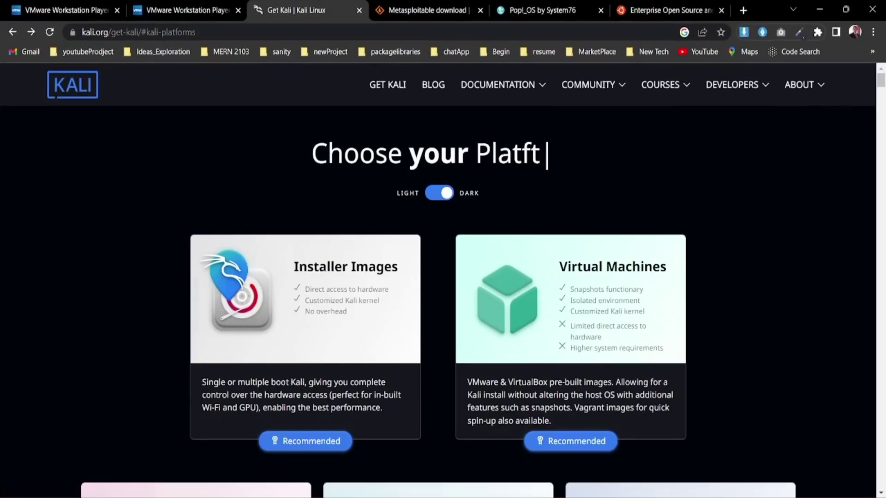
pyautogui.click(46, 9)
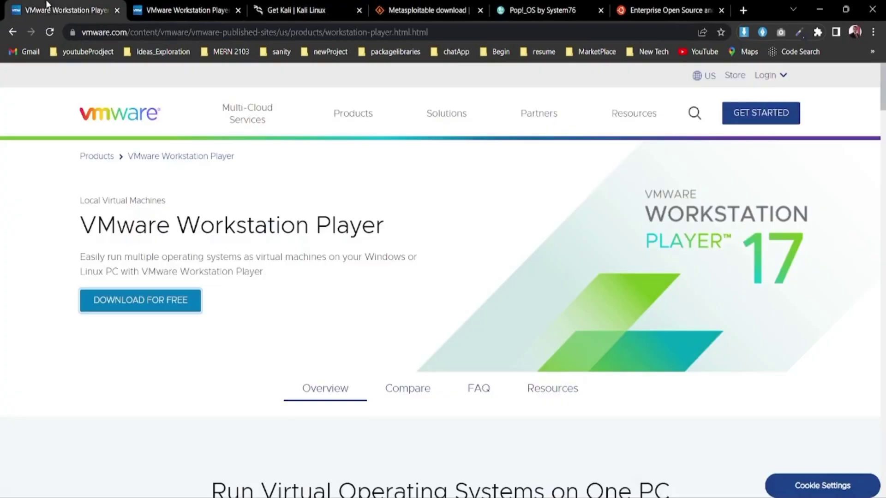
pyautogui.click(163, 7)
pyautogui.click(275, 7)
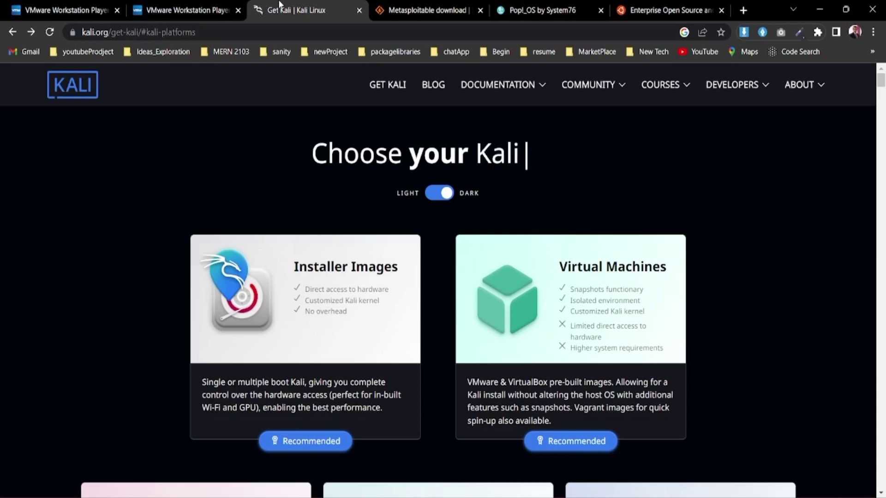
pyautogui.click(433, 4)
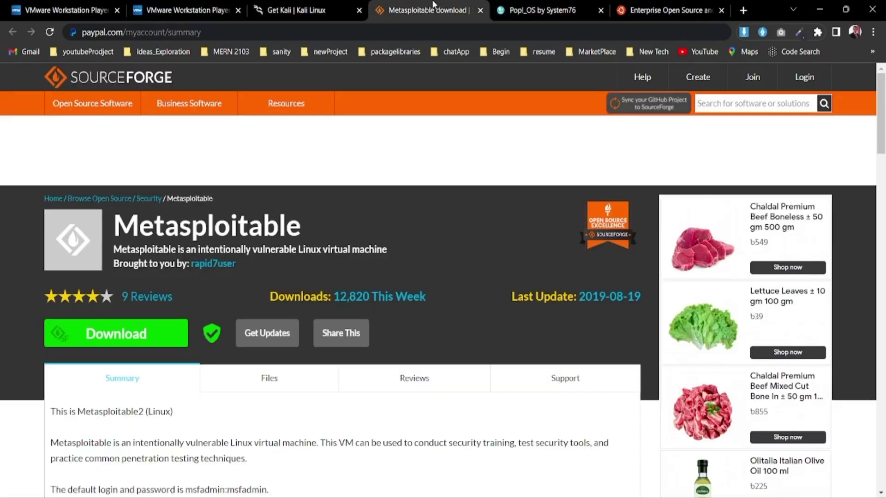
pyautogui.click(556, 7)
pyautogui.click(673, 4)
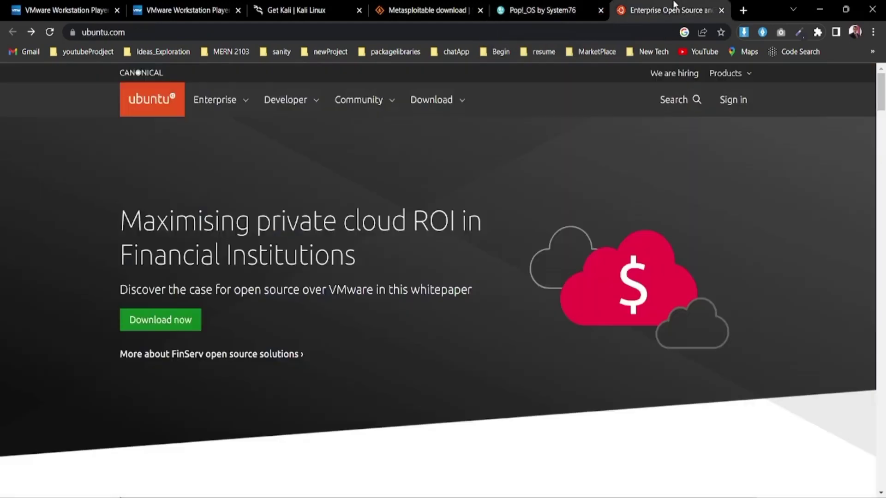
pyautogui.click(554, 6)
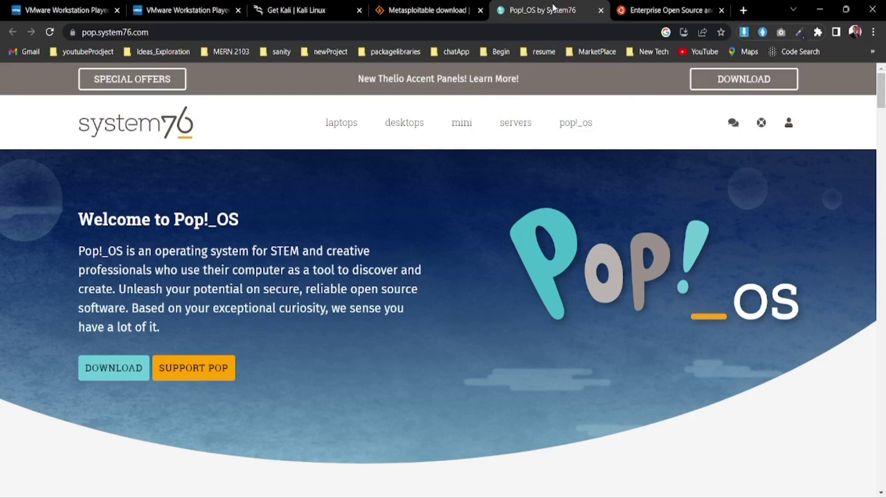
pyautogui.click(65, 5)
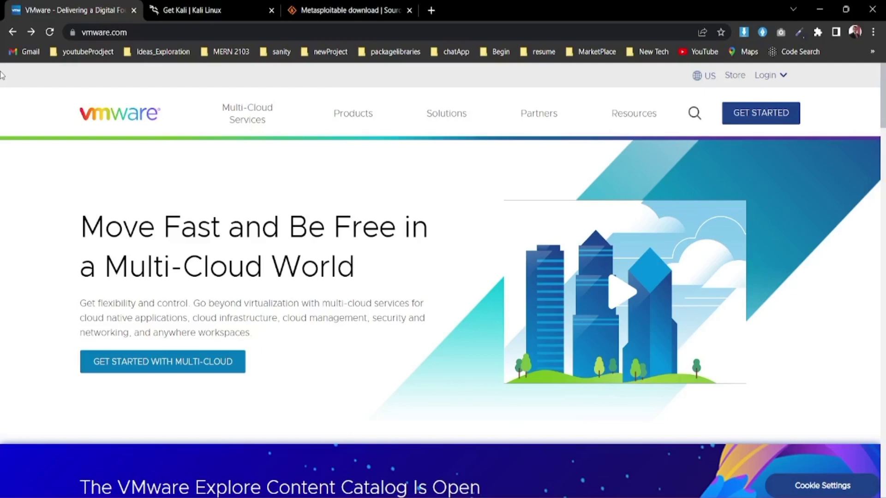
# - Go from the VMware home page to the Workstation Player product and open its free download page
pyautogui.doubleClick(174, 33)
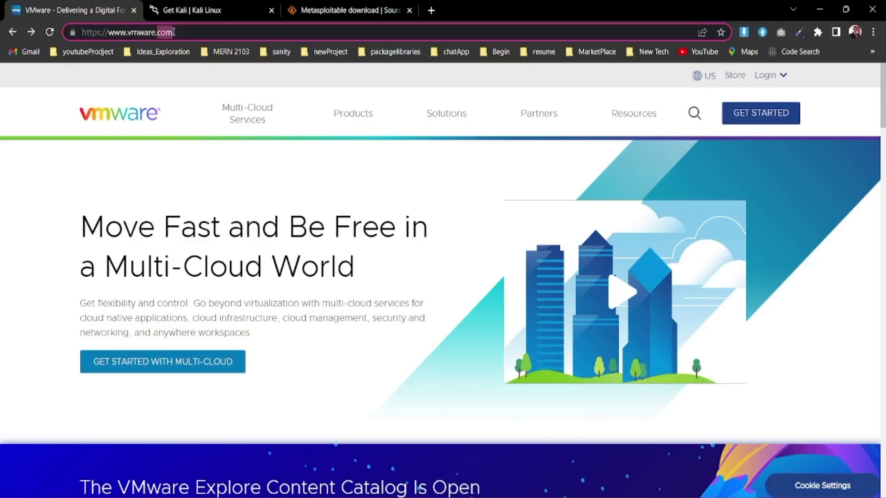
pyautogui.click(134, 81)
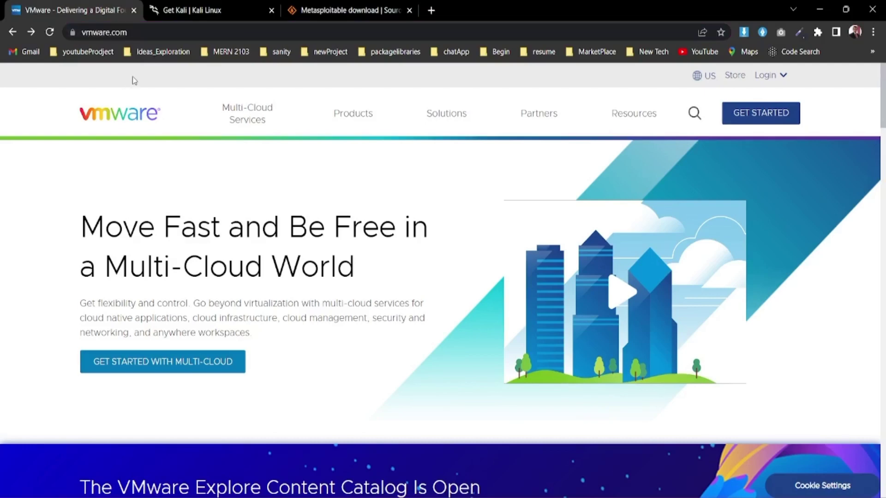
pyautogui.click(340, 114)
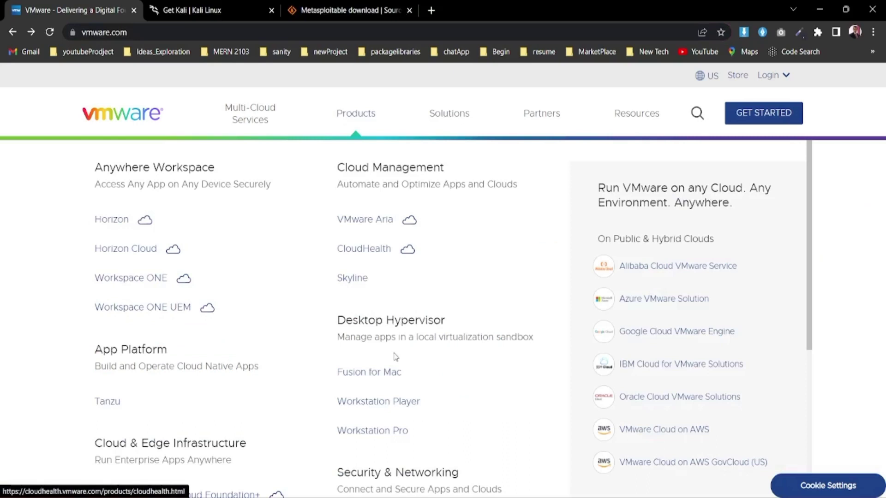
pyautogui.click(374, 400)
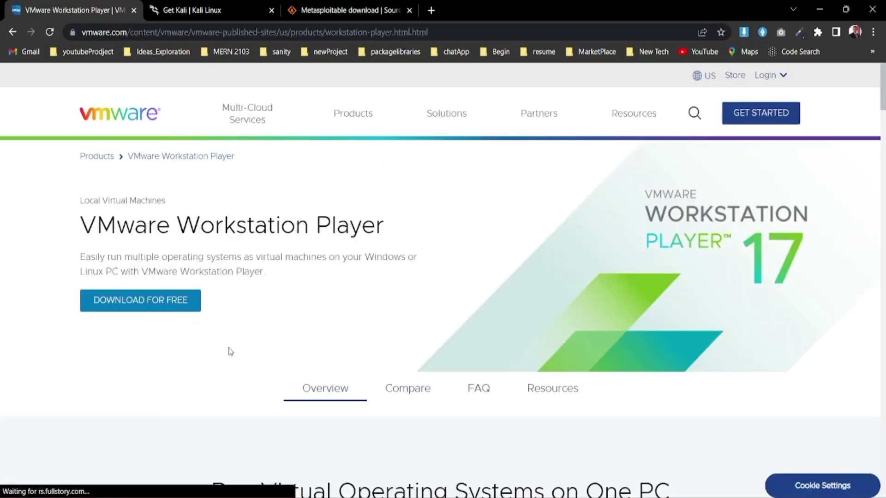
pyautogui.click(164, 308)
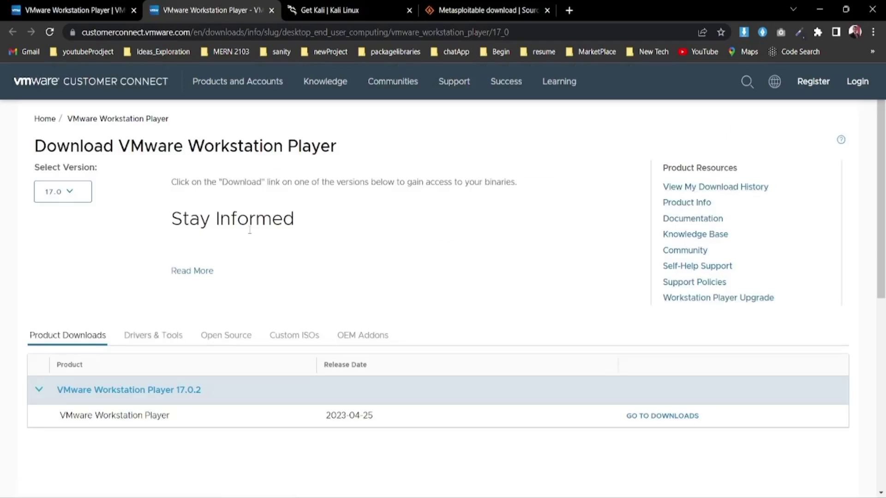
# - Check the selectable versions, keep 17.0, and open the downloads for VMware Workstation Player 17.0.2
pyautogui.click(64, 195)
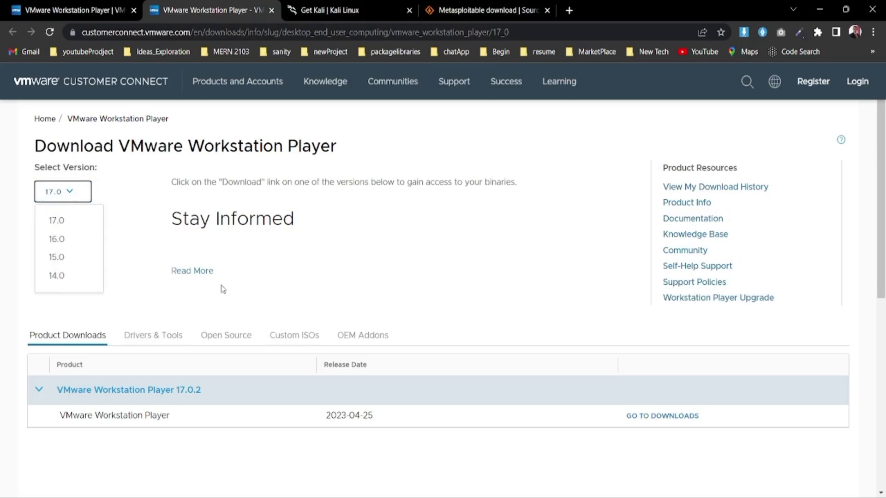
pyautogui.click(266, 263)
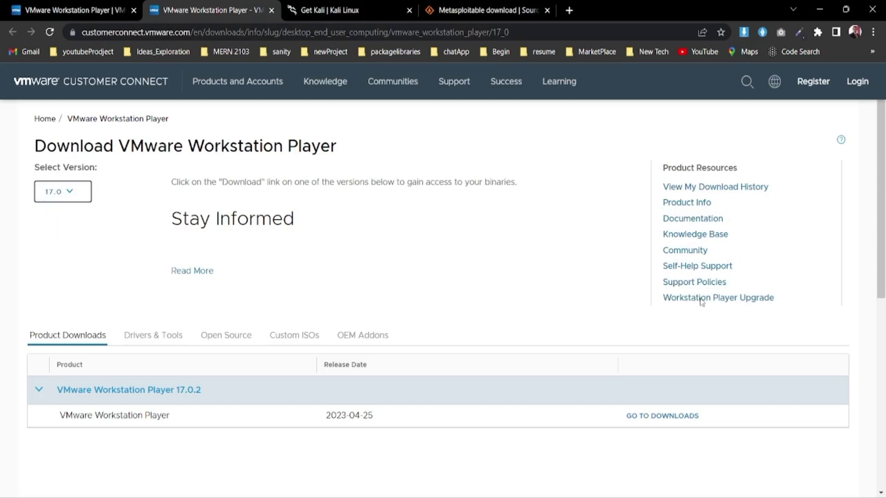
pyautogui.moveTo(881, 152); pyautogui.dragTo(882, 181)
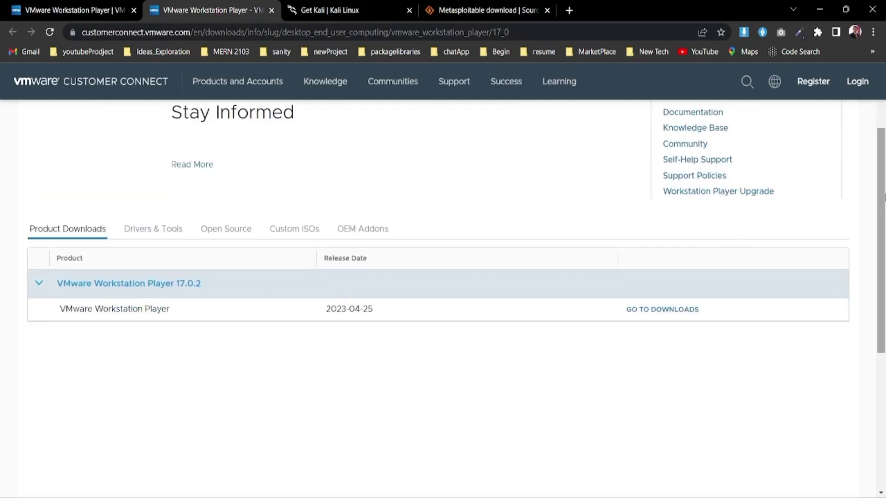
pyautogui.moveTo(212, 288); pyautogui.dragTo(524, 378)
pyautogui.click(643, 343)
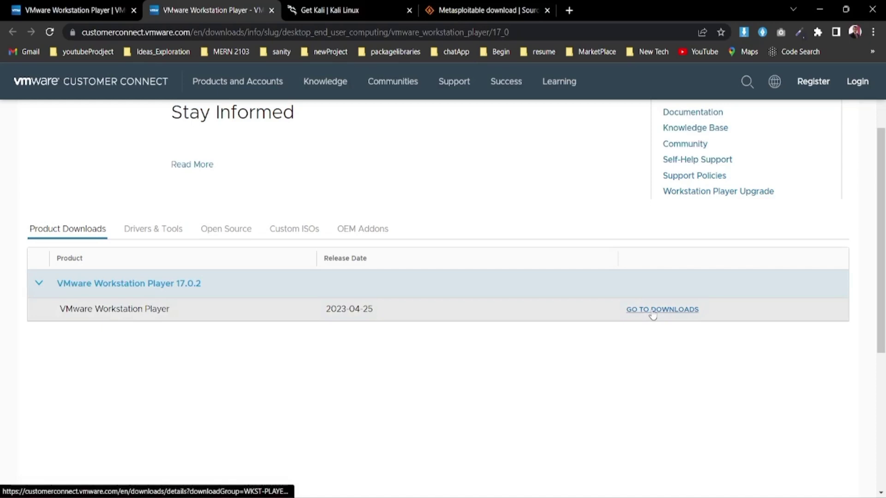
pyautogui.click(652, 314)
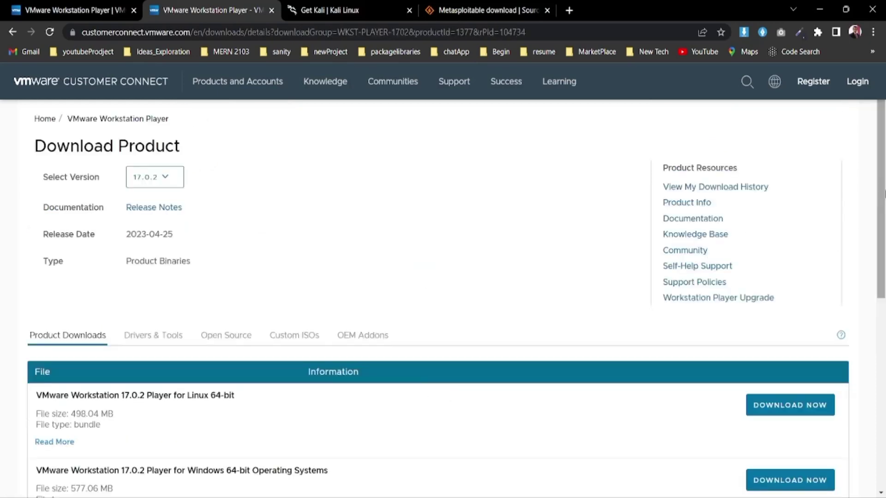
# - Examine which operating systems the offered Workstation 17.0.2 Player installers are for
pyautogui.scroll(-3, 884, 194)
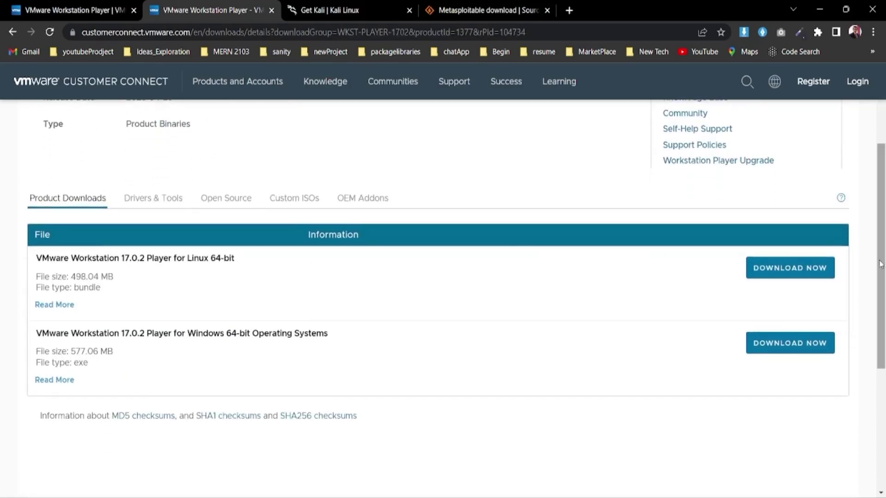
pyautogui.moveTo(239, 262); pyautogui.dragTo(188, 260)
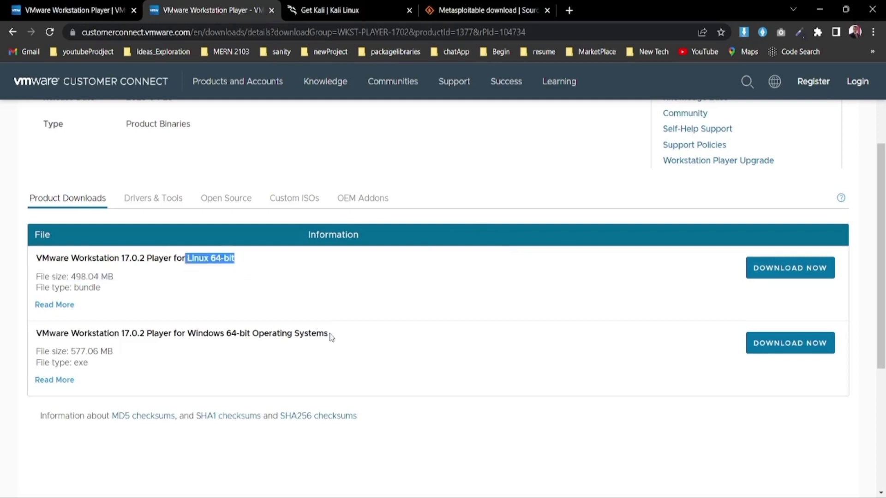
pyautogui.tripleClick(235, 354)
pyautogui.moveTo(329, 334); pyautogui.dragTo(192, 339)
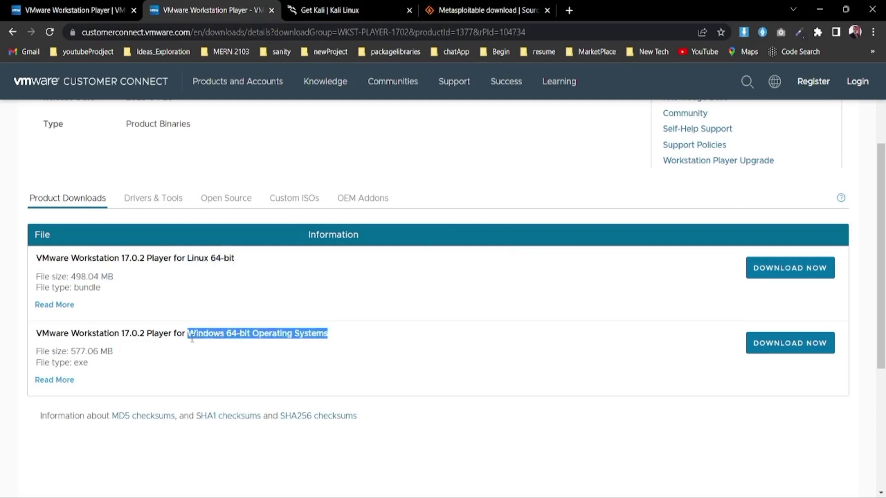
pyautogui.click(376, 335)
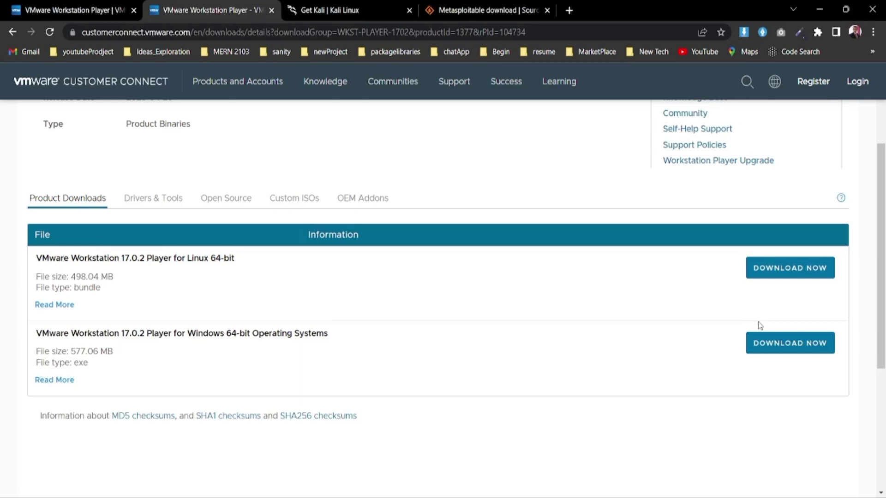
# - Switch to File Explorer and launch the VMware-player-full-17.0.0-20800274.exe installer from the Downloads folder
pyautogui.press('super+e')
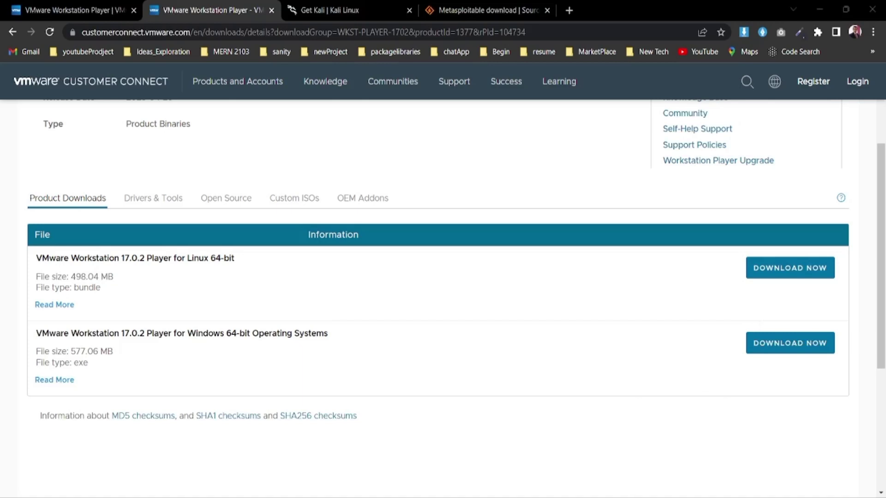
pyautogui.click(708, 171)
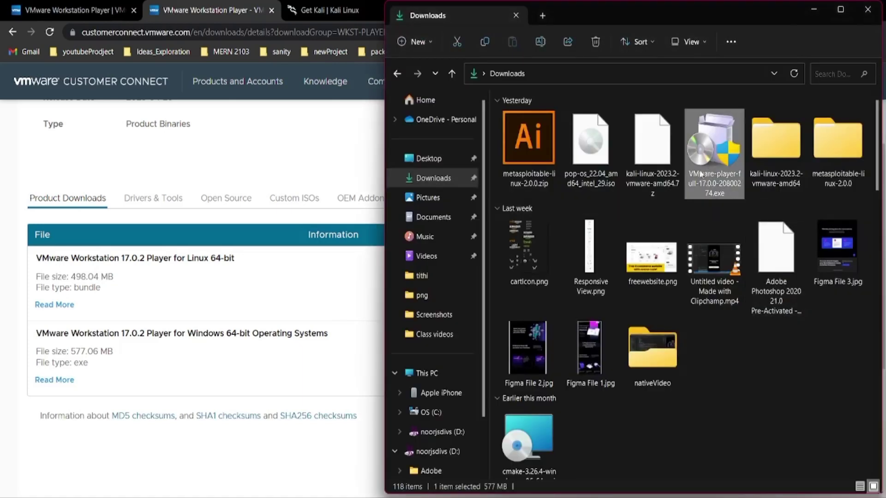
pyautogui.click(379, 165)
pyautogui.doubleClick(714, 143)
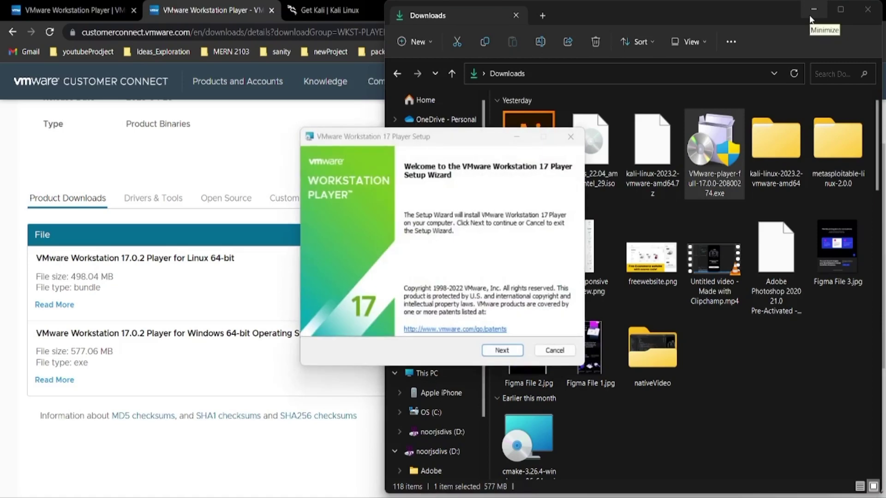
# - Accept the license agreement in the setup wizard and keep adding the console tools into system PATH enabled in Custom Setup
pyautogui.click(503, 351)
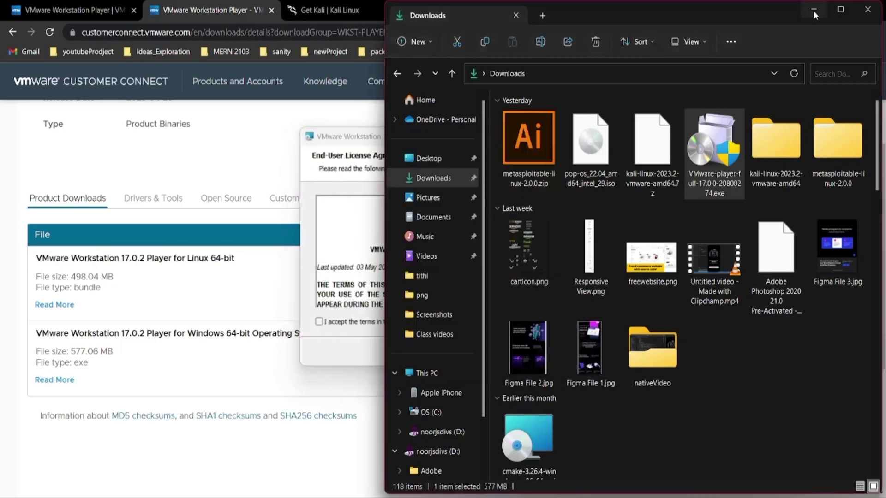
pyautogui.click(813, 10)
pyautogui.click(368, 323)
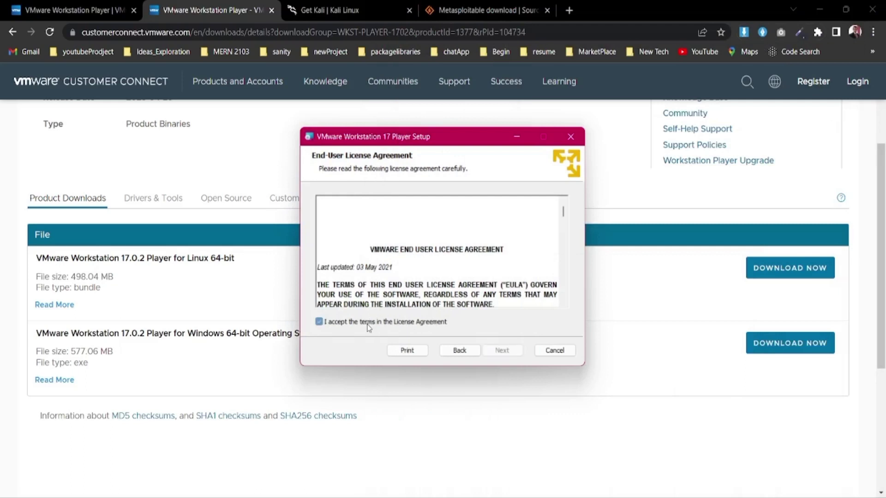
pyautogui.click(493, 356)
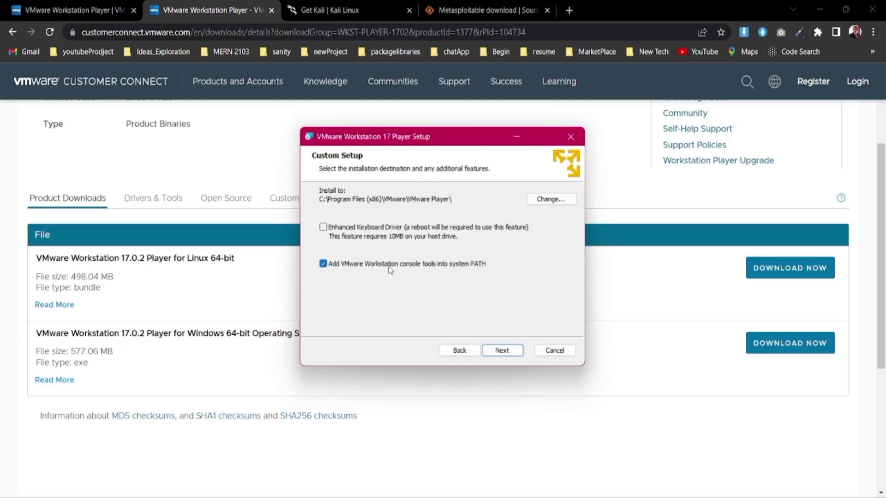
pyautogui.click(324, 265)
pyautogui.click(323, 264)
# - Find the environment variables through Windows Settings, view the user and system variables, and return to the installer without changing them
pyautogui.press('super')
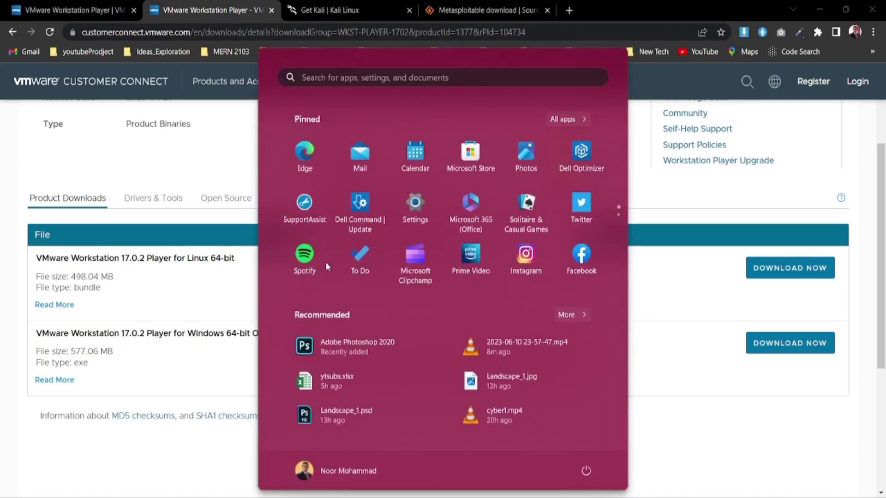
pyautogui.write('settings')
pyautogui.press('Return')
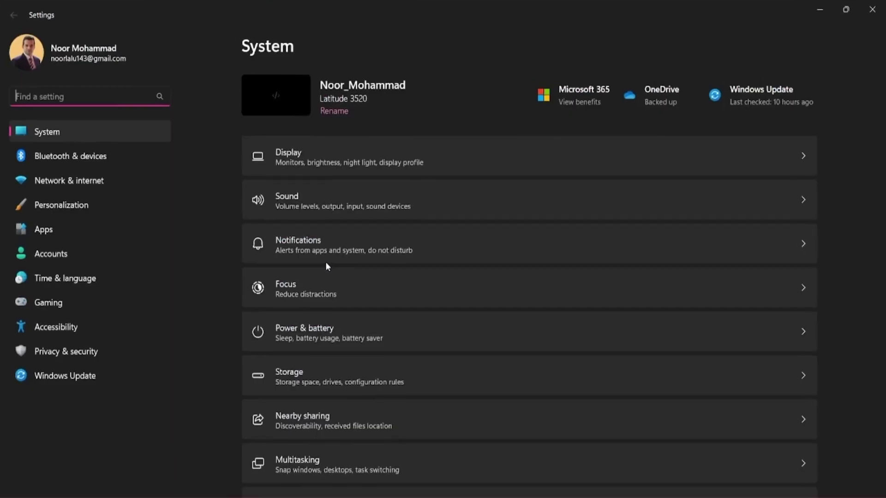
pyautogui.write('envi')
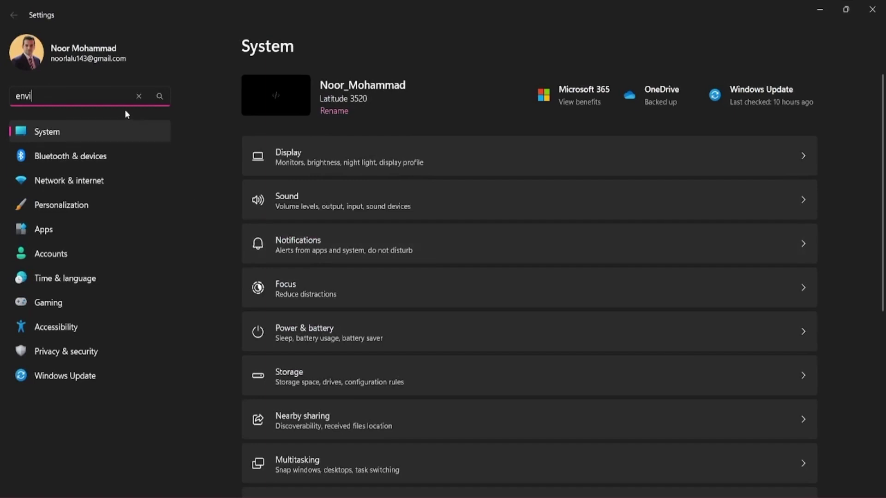
pyautogui.click(63, 171)
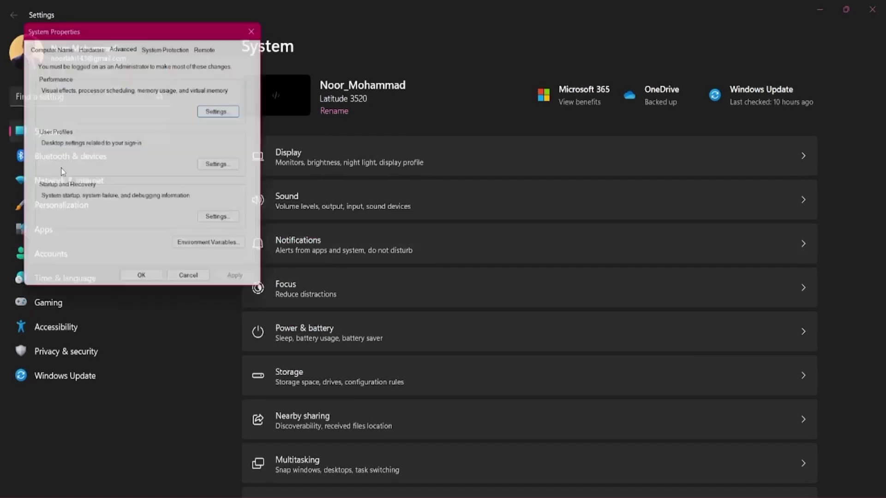
pyautogui.click(198, 252)
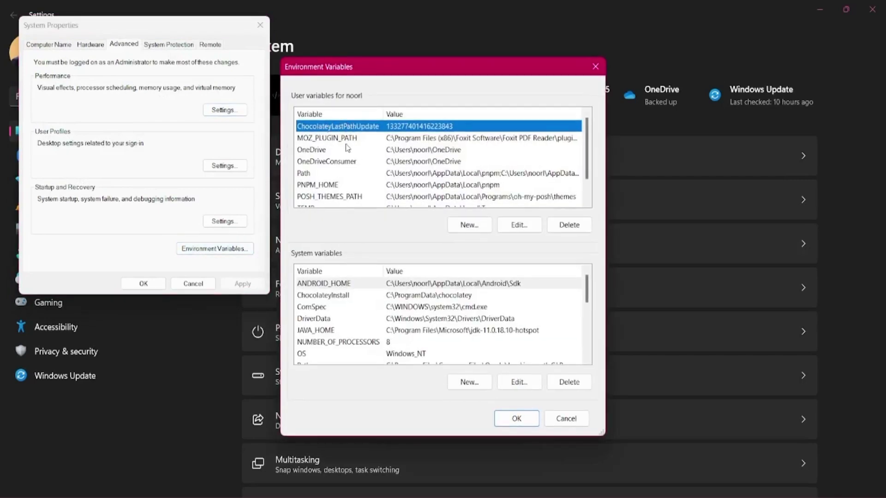
pyautogui.click(566, 419)
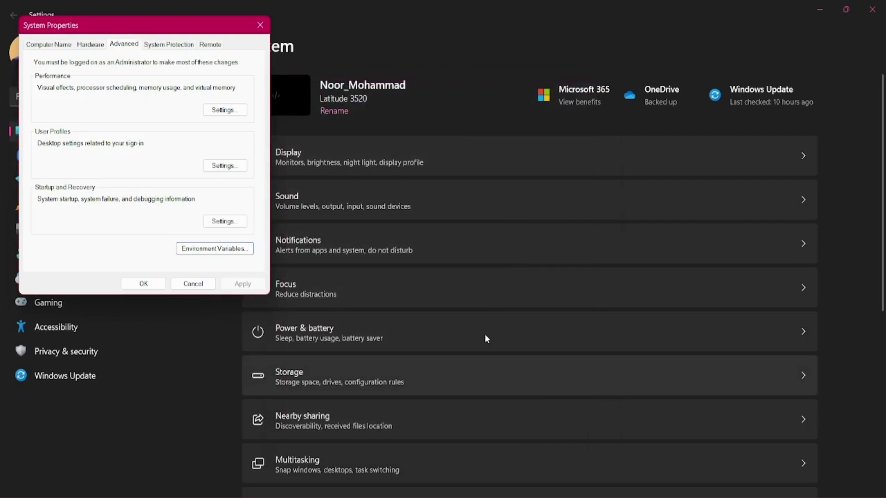
pyautogui.click(260, 25)
pyautogui.click(558, 215)
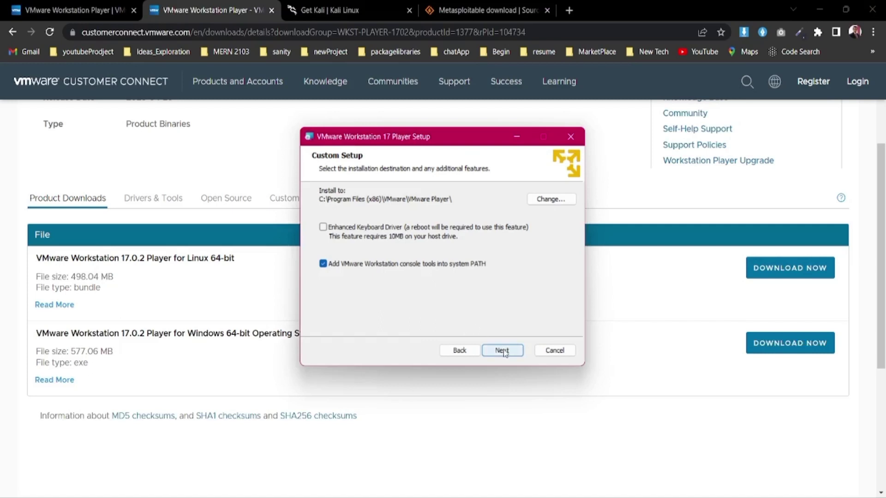
# - Check the option for changing the install destination, keep the default folder, and continue to User Experience Settings
pyautogui.click(553, 201)
pyautogui.click(571, 137)
pyautogui.click(496, 352)
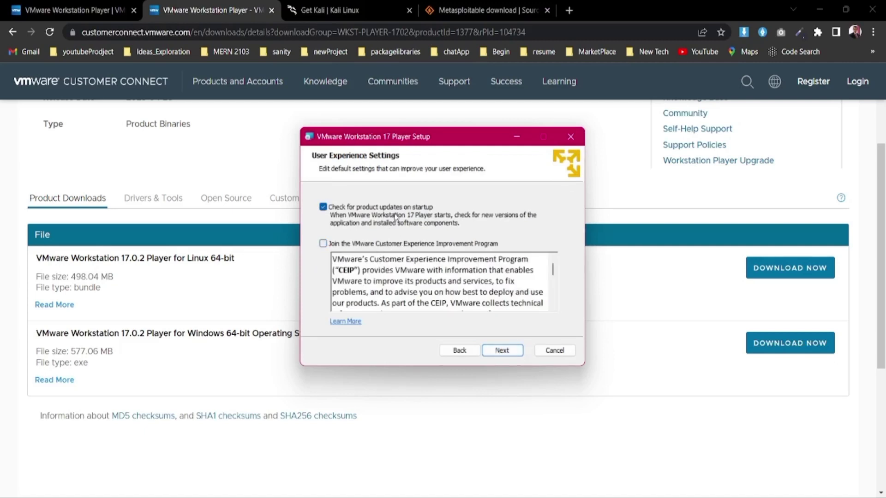
# - Keep the default user experience and shortcut settings, start the VMware Workstation 17 Player installation, and minimize the browser behind the installer
pyautogui.click(507, 353)
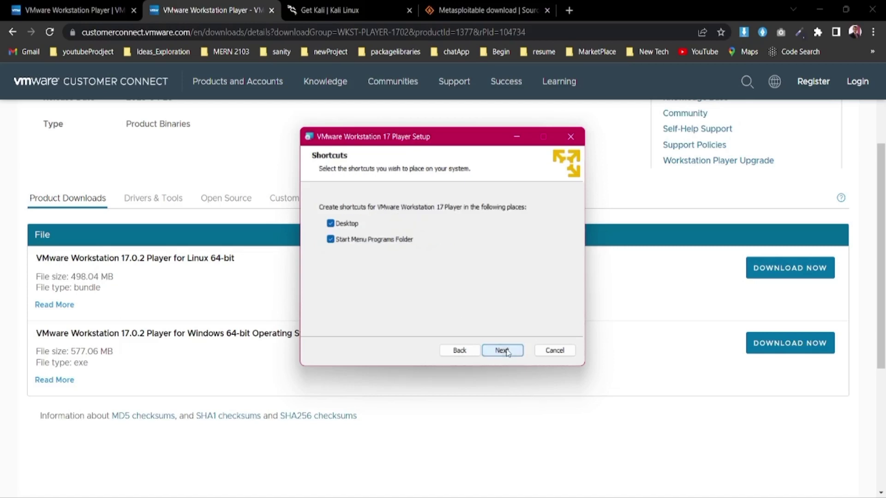
pyautogui.click(508, 353)
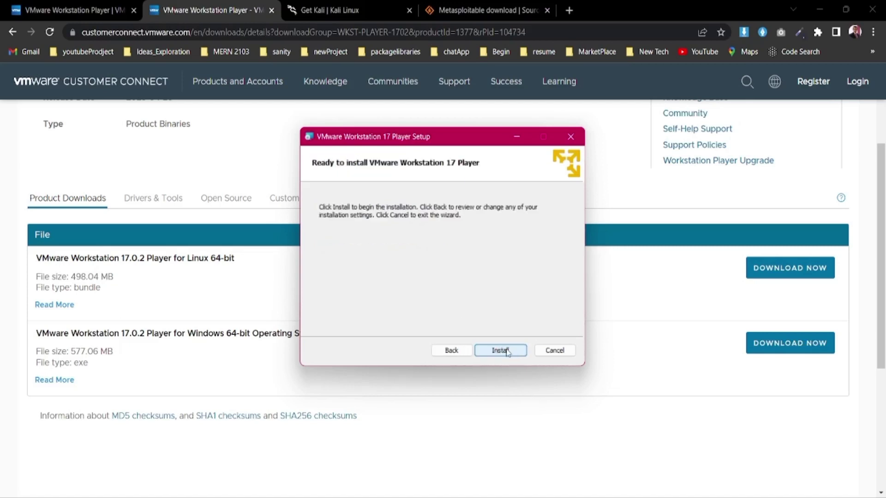
pyautogui.click(508, 353)
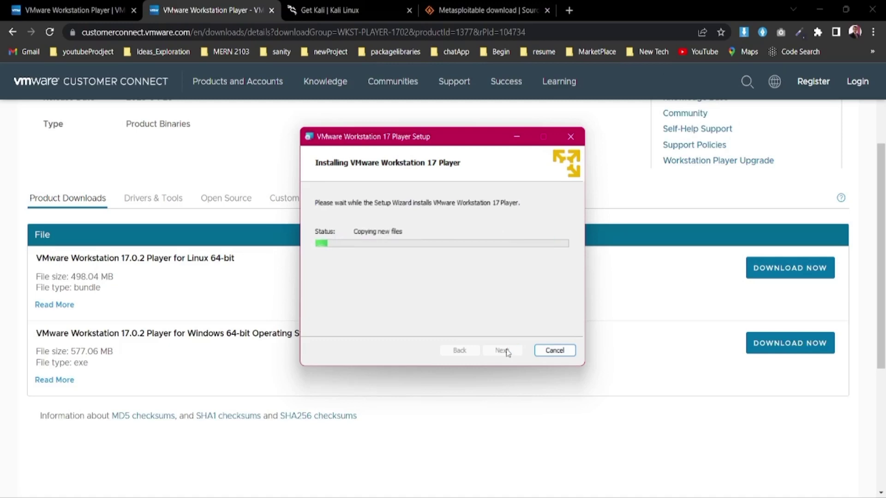
pyautogui.click(813, 11)
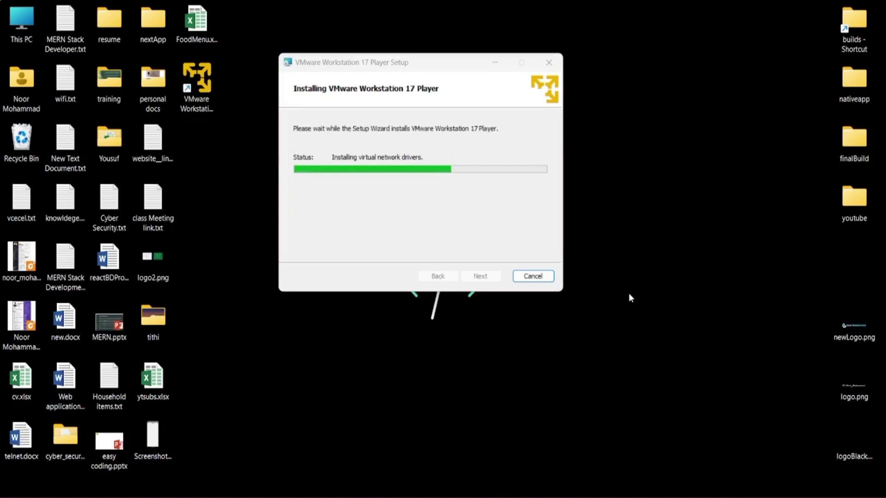
# - Switch back to Chrome and open the Virtual Machines section of the Get Kali page
pyautogui.click(621, 488)
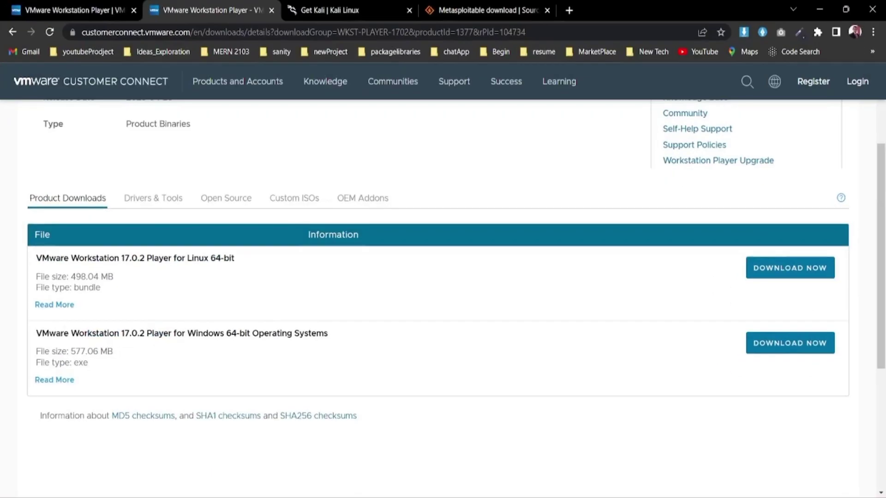
pyautogui.click(344, 9)
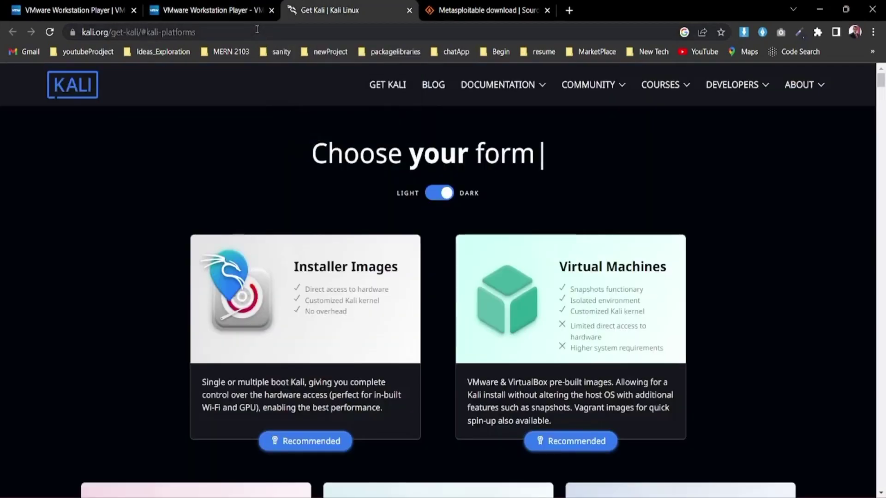
pyautogui.click(257, 29)
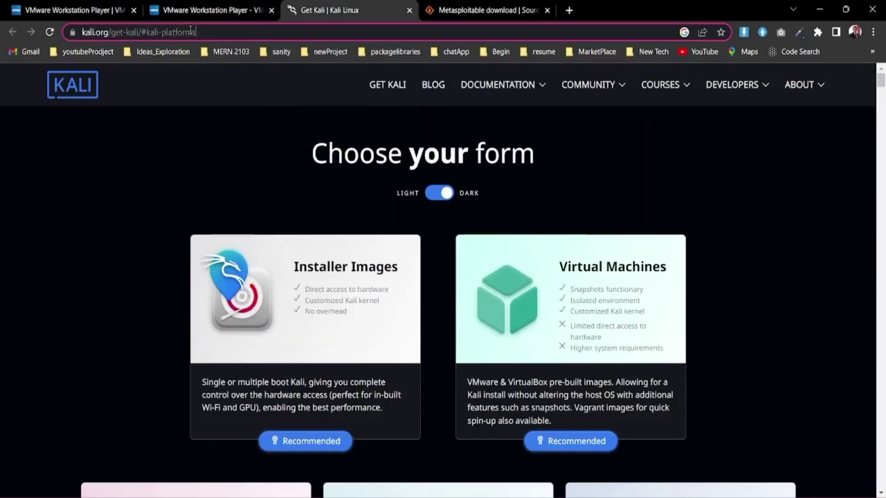
pyautogui.click(176, 119)
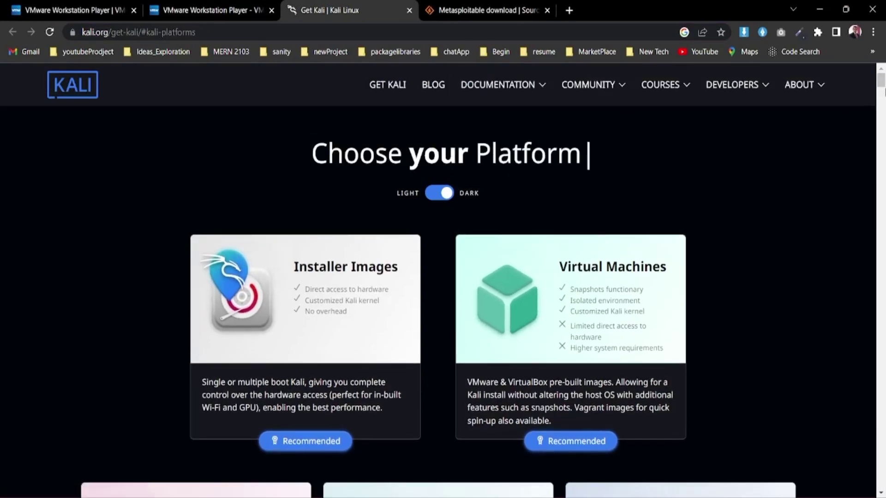
pyautogui.scroll(-3, 882, 94)
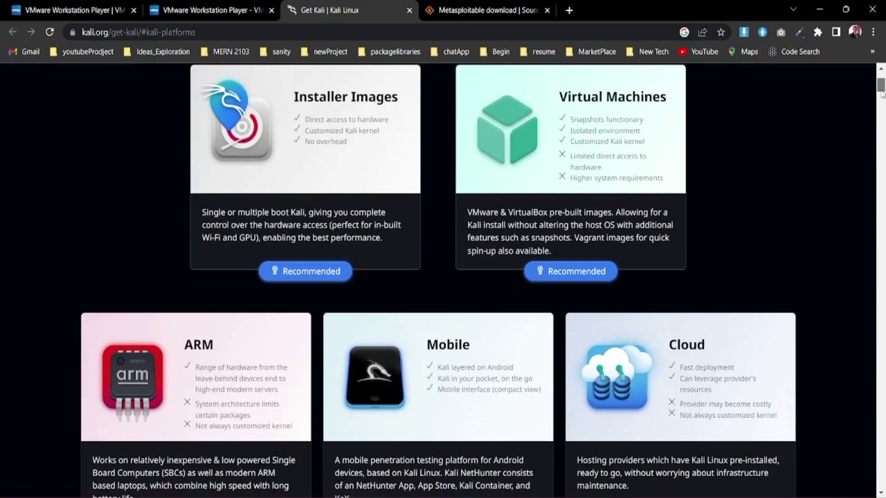
pyautogui.scroll(1, 882, 95)
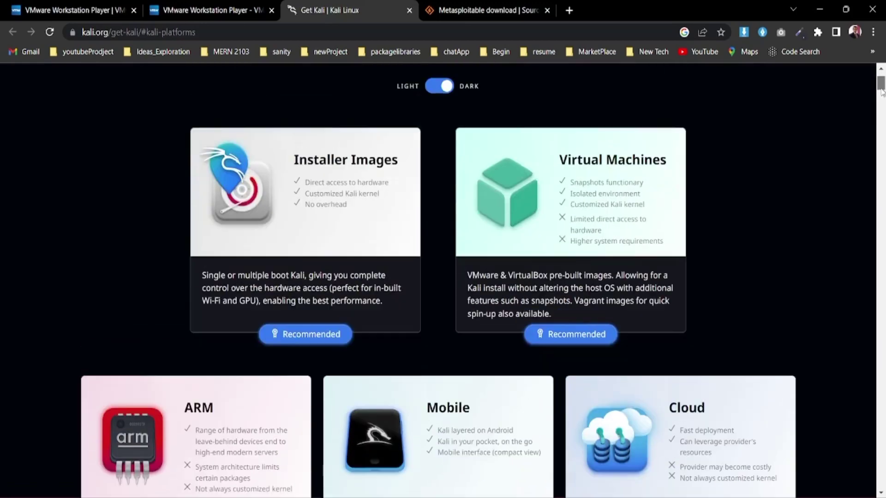
pyautogui.click(619, 203)
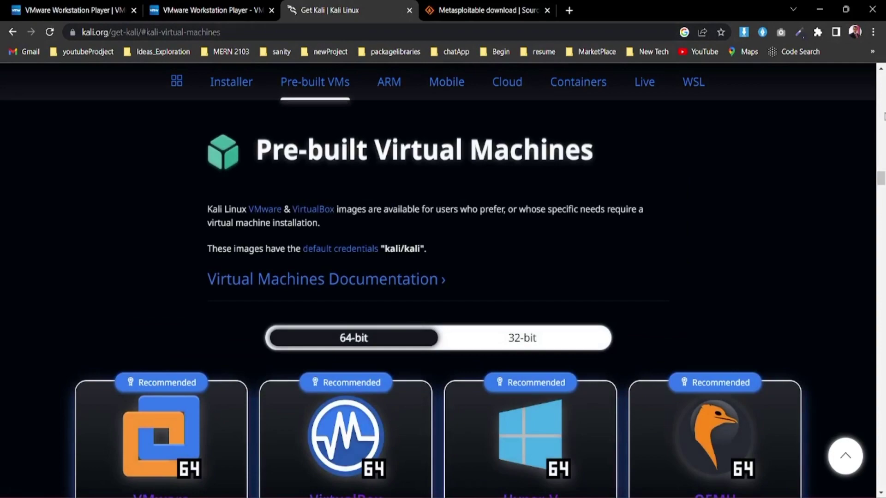
# - Compare the 32-bit and 64-bit pre-built images and start downloading the 64-bit VMware image of Kali Linux
pyautogui.moveTo(881, 175)
pyautogui.mouseDown()
pyautogui.moveTo(881, 198)
pyautogui.moveTo(882, 183)
pyautogui.mouseUp()
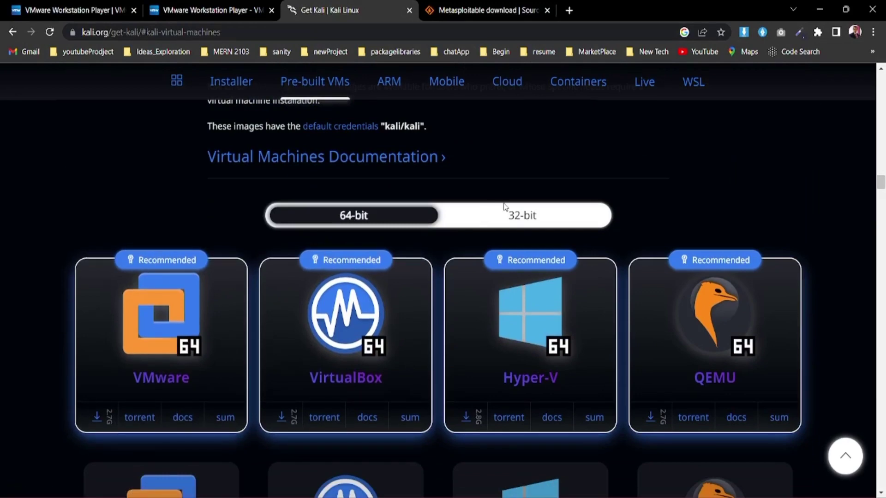
pyautogui.click(510, 213)
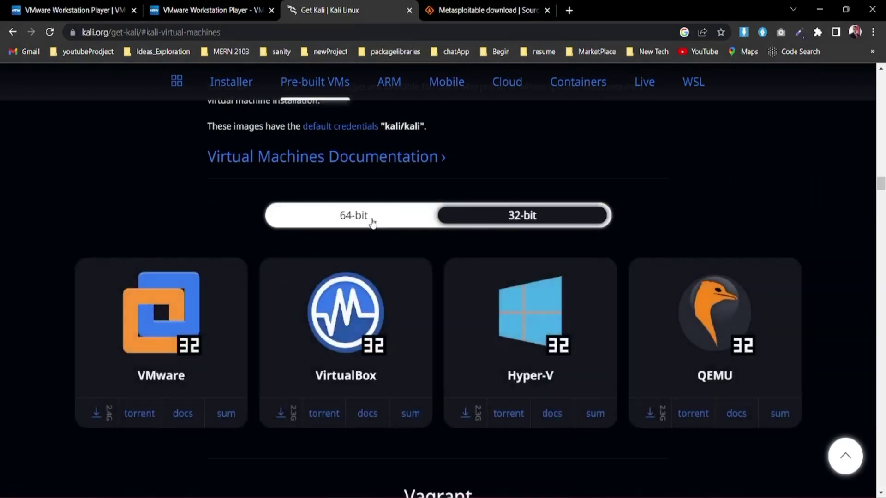
pyautogui.click(371, 223)
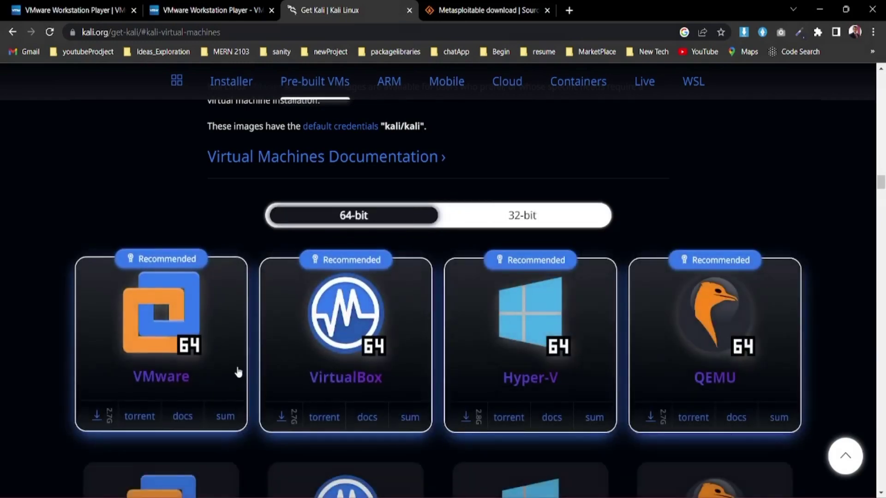
pyautogui.click(158, 347)
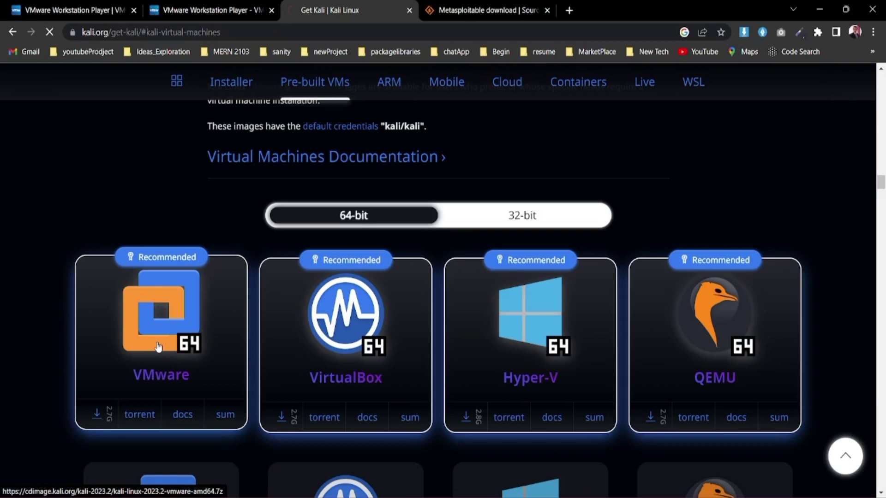
pyautogui.scroll(-1, 159, 347)
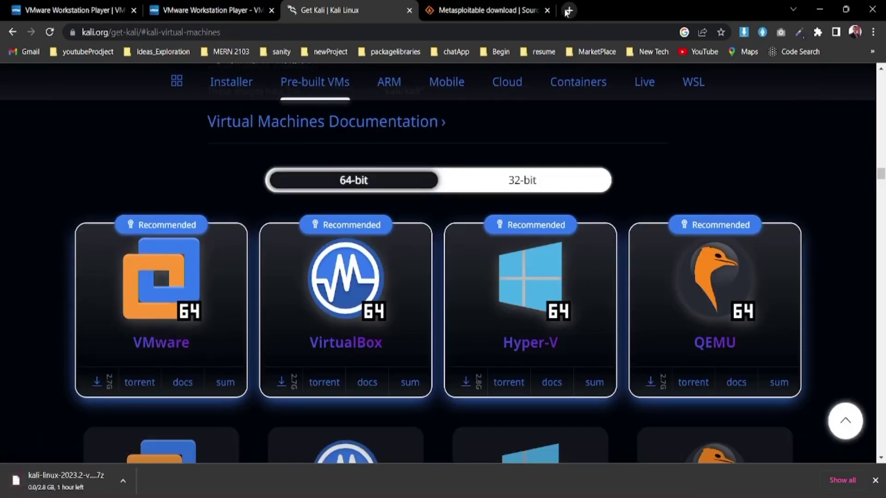
# - Cancel the running kali-linux-2023.2-vmware-amd64 (1).7z download in Chrome's download list and close that list
pyautogui.click(568, 10)
pyautogui.click(873, 33)
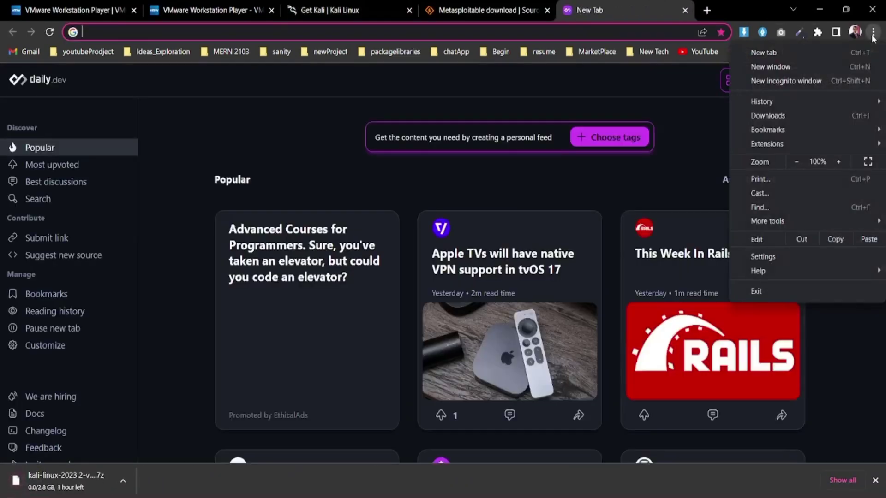
pyautogui.click(778, 116)
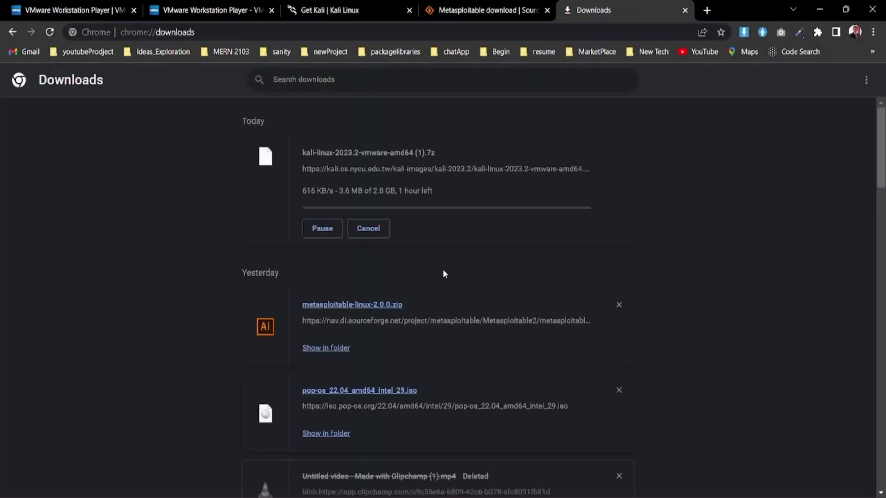
pyautogui.click(367, 228)
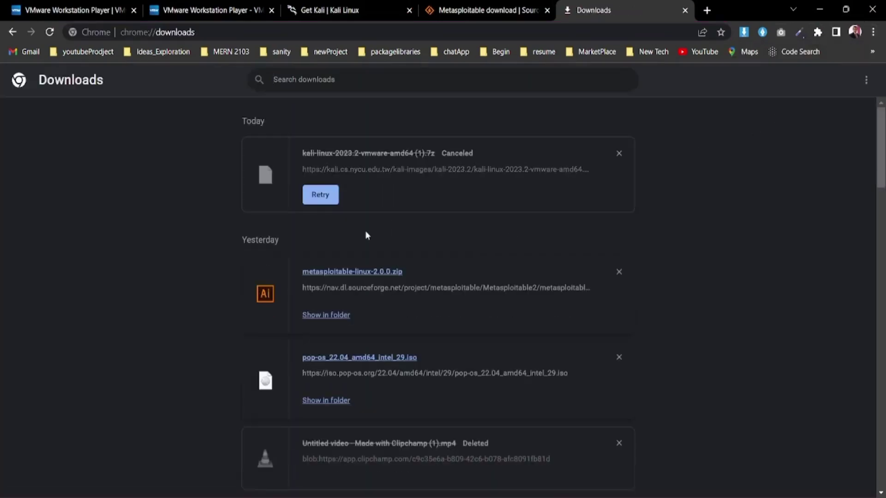
pyautogui.click(684, 10)
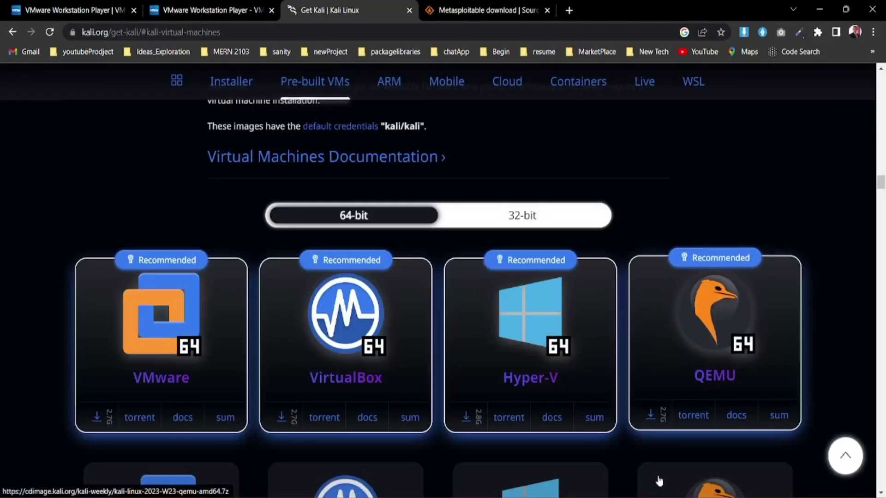
# - In File Explorer, locate the kali-linux-2023.2-vmware-amd64 archive and examine its extracted folder down to the virtual machine files, then minimize the window
pyautogui.click(715, 490)
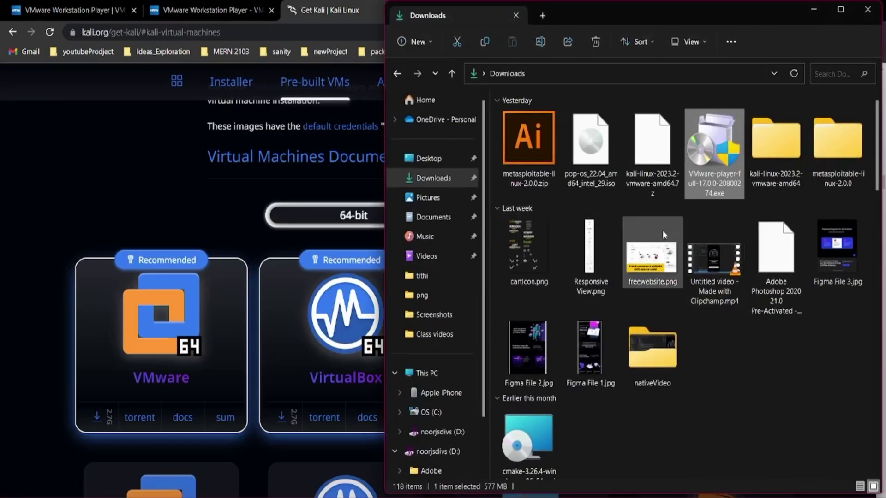
pyautogui.click(651, 172)
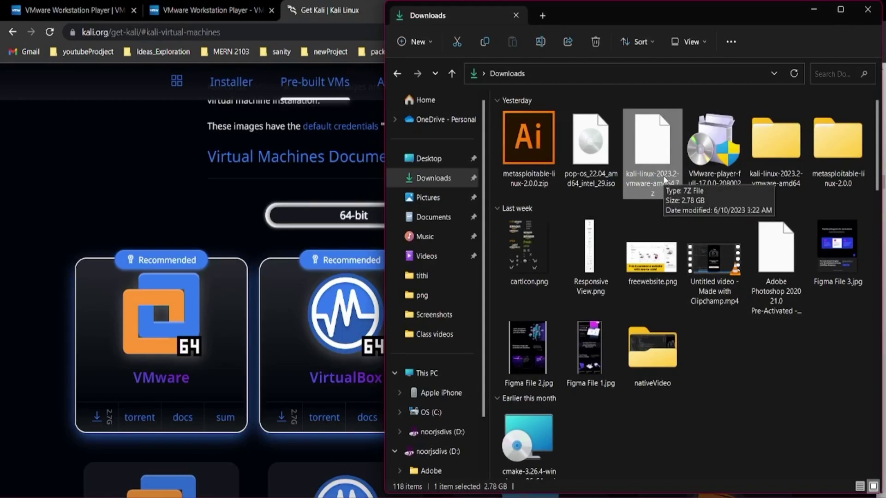
pyautogui.doubleClick(772, 145)
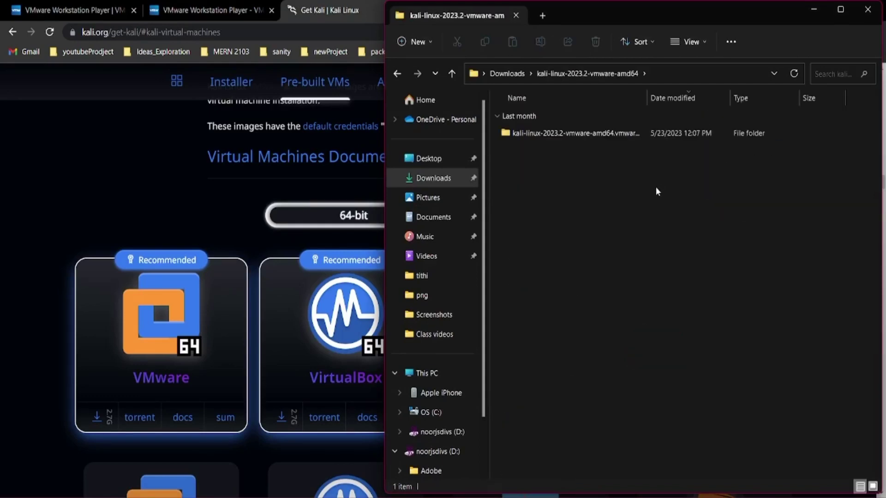
pyautogui.doubleClick(585, 135)
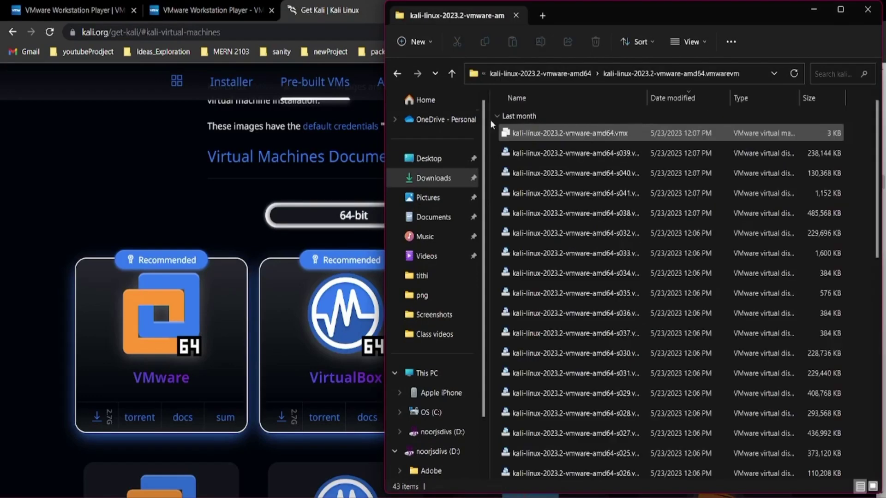
pyautogui.click(395, 73)
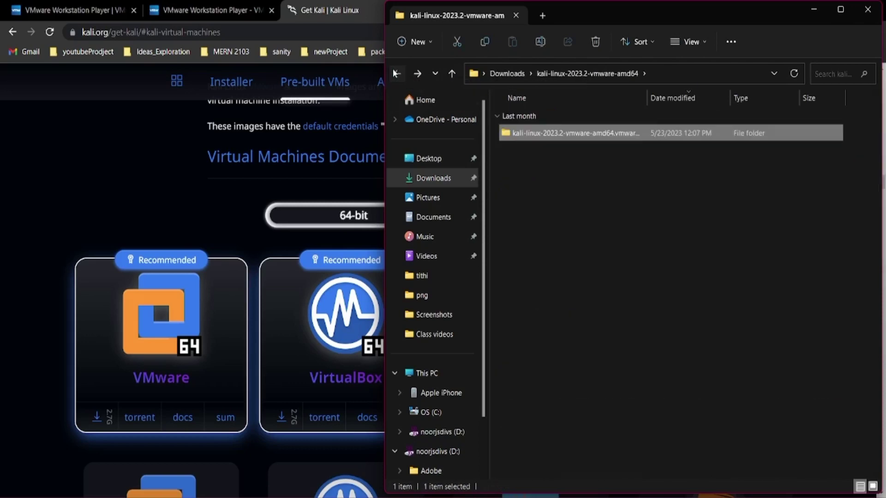
pyautogui.click(395, 73)
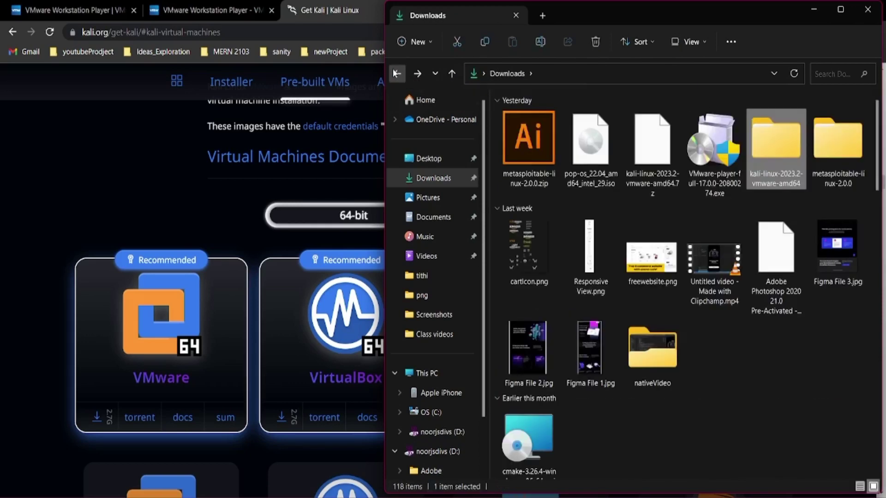
pyautogui.click(814, 10)
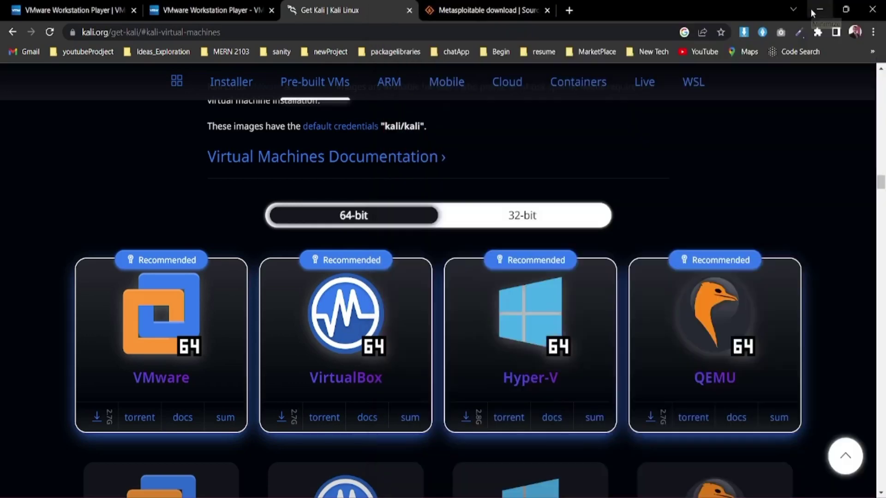
# - Finish the VMware Workstation 17 Player setup wizard without entering a license key, and minimize File Explorer and the browser to show the desktop
pyautogui.hotkey('alt', 'Tab')
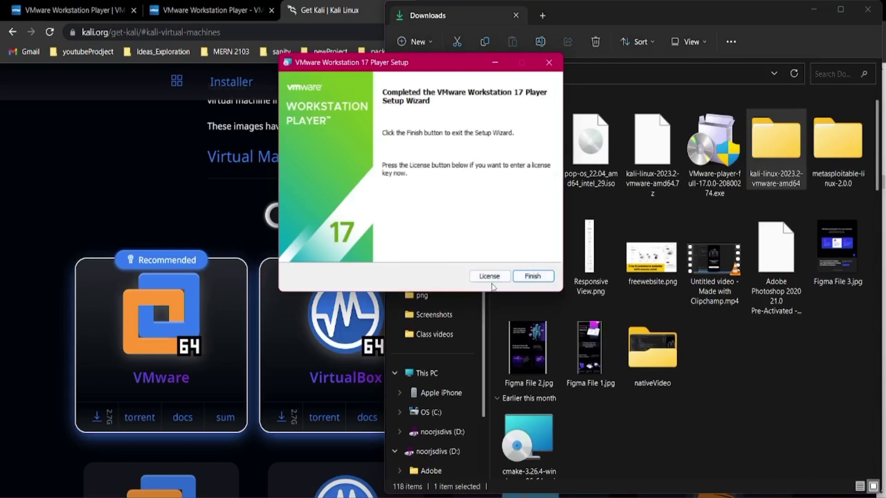
pyautogui.click(531, 276)
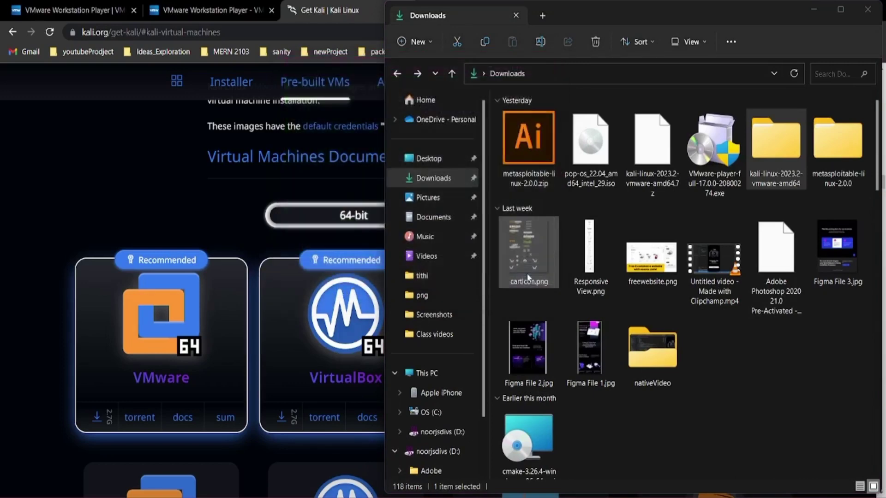
pyautogui.click(814, 10)
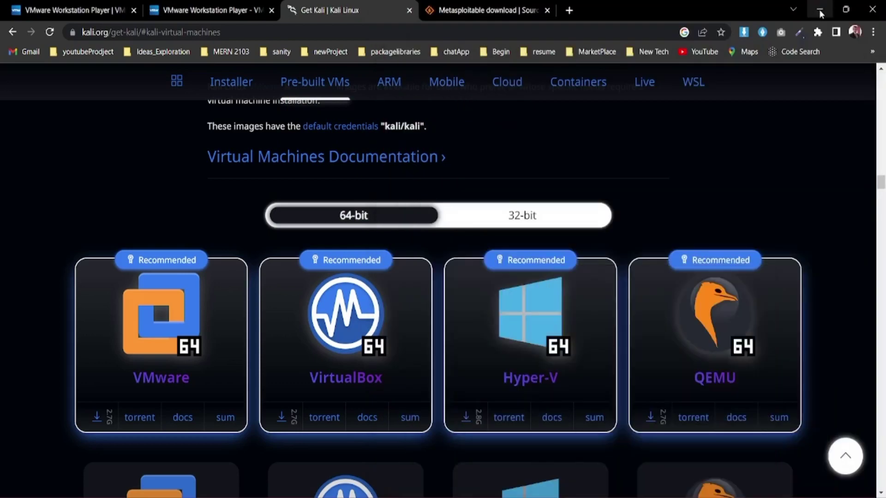
pyautogui.click(820, 14)
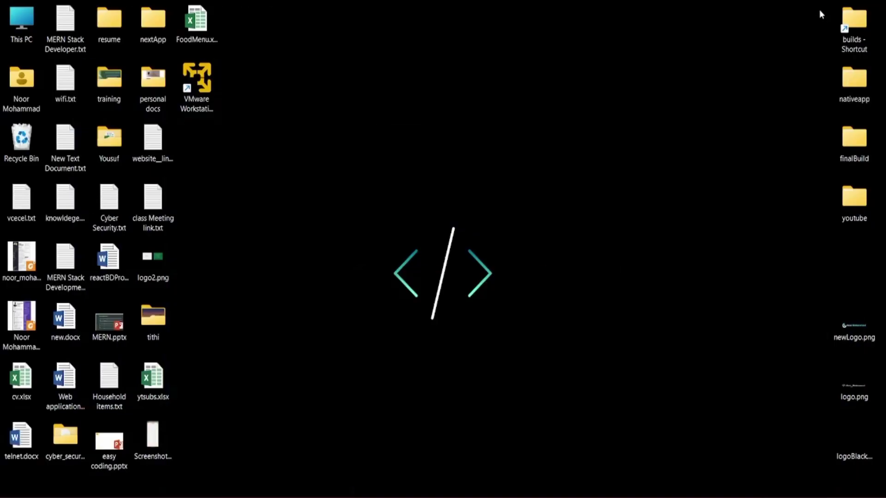
# - Launch VMware Workstation 17 Player from its desktop shortcut and maximize its window
pyautogui.click(210, 87)
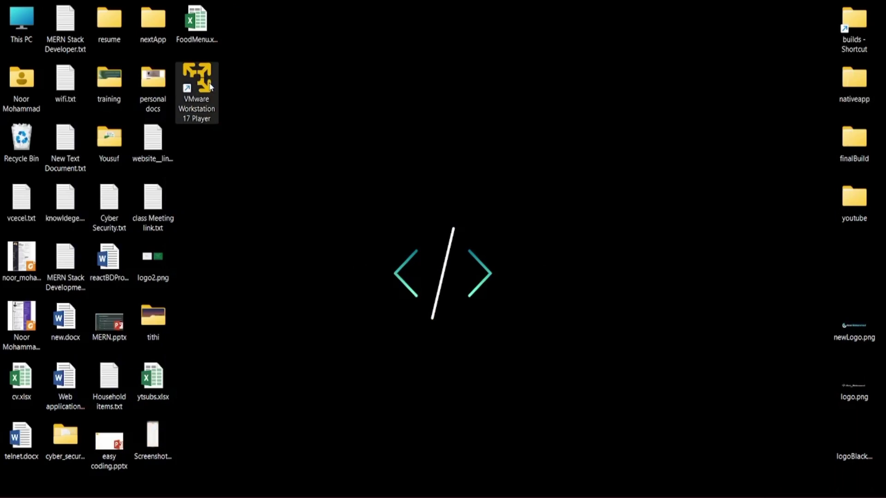
pyautogui.doubleClick(210, 87)
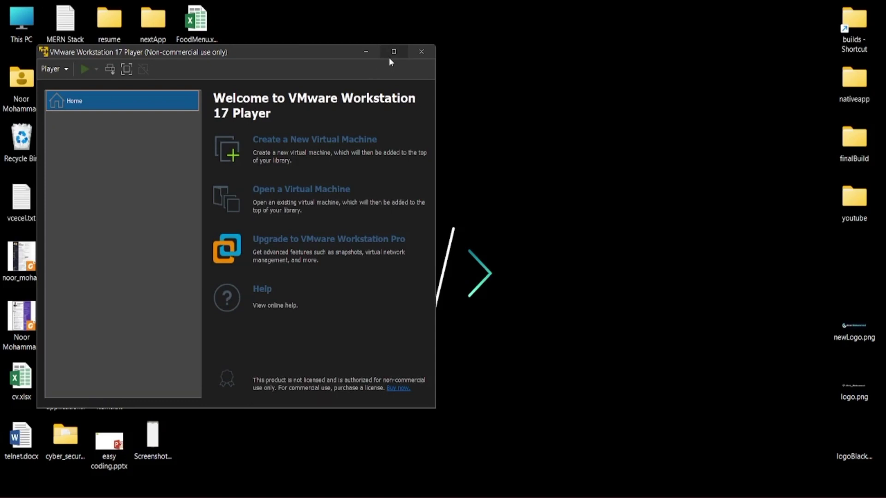
pyautogui.click(393, 52)
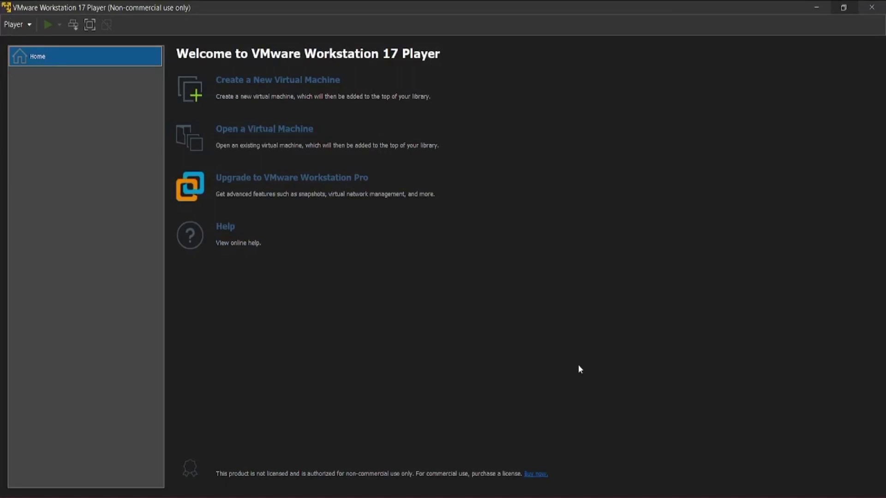
# - In File Explorer, examine the extracted kali-linux-2023.2-vmware-amd64 and metasploitable-linux-2.0.0 folders down to their virtual machine files, ending back in Downloads
pyautogui.hotkey('alt', 'Tab')
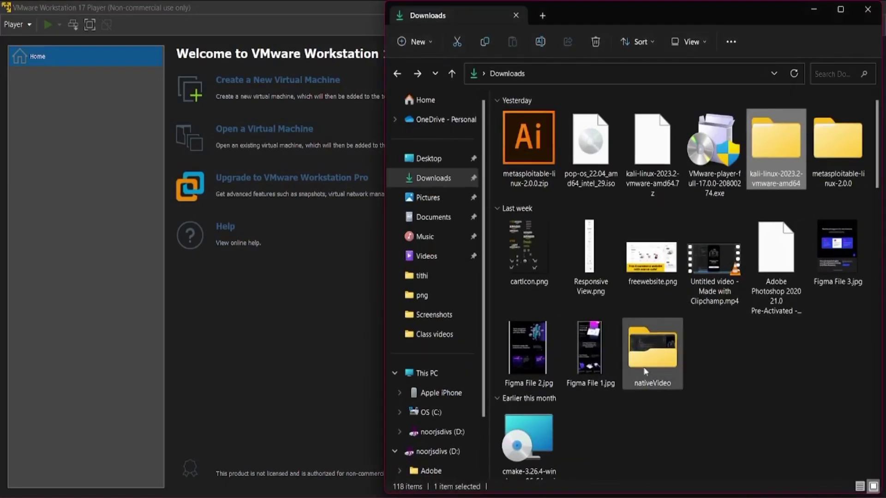
pyautogui.click(589, 170)
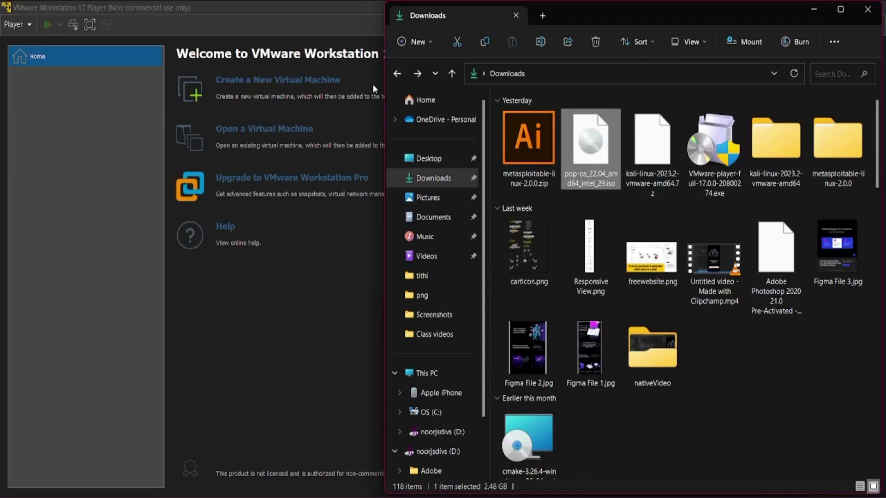
pyautogui.doubleClick(765, 151)
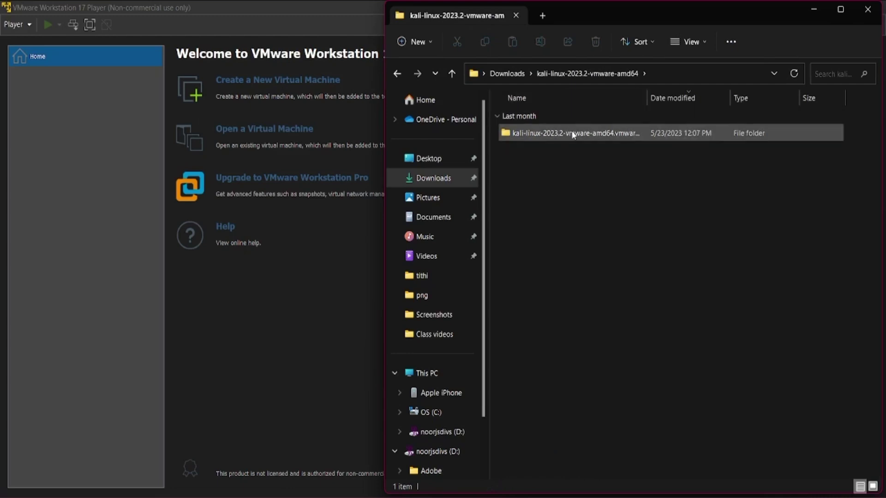
pyautogui.doubleClick(573, 134)
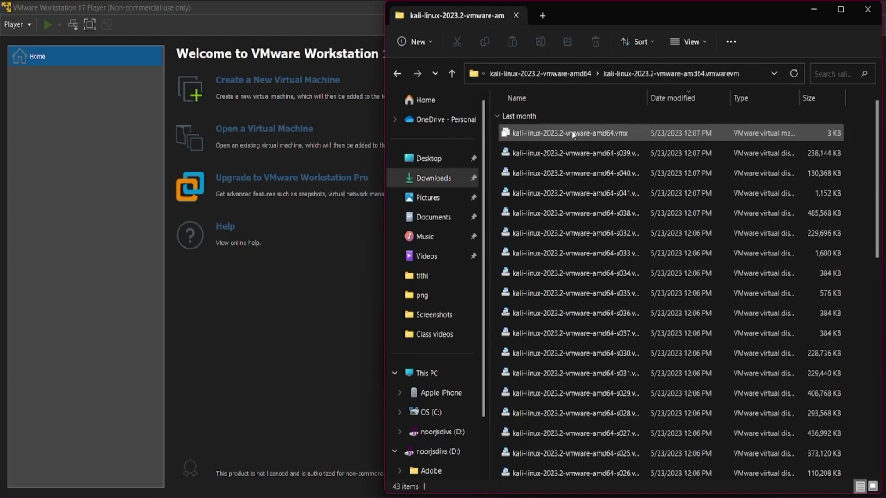
pyautogui.click(397, 79)
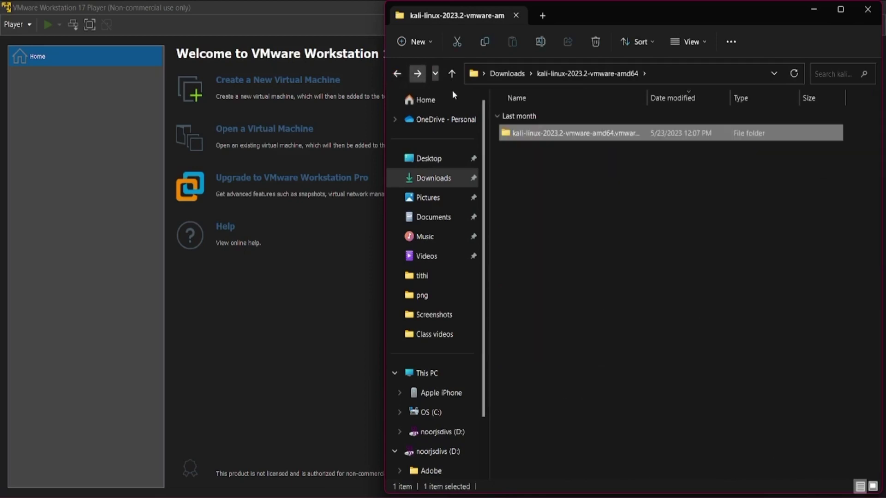
pyautogui.click(398, 73)
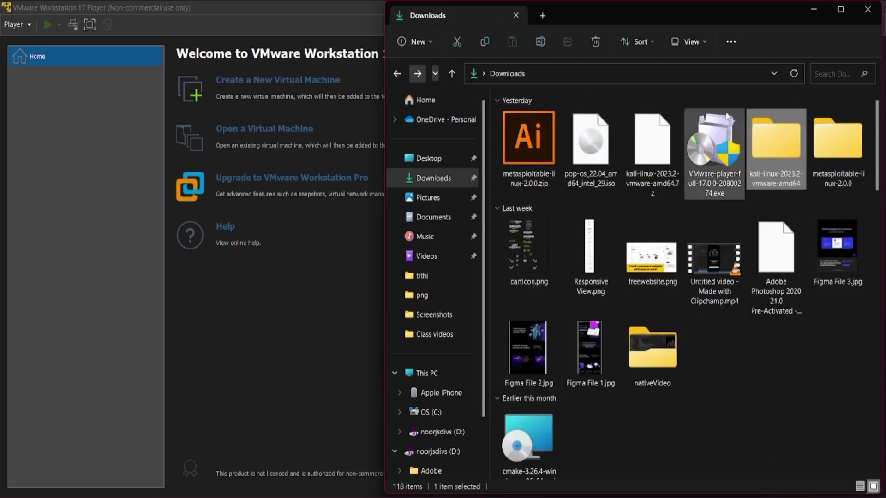
pyautogui.doubleClick(856, 147)
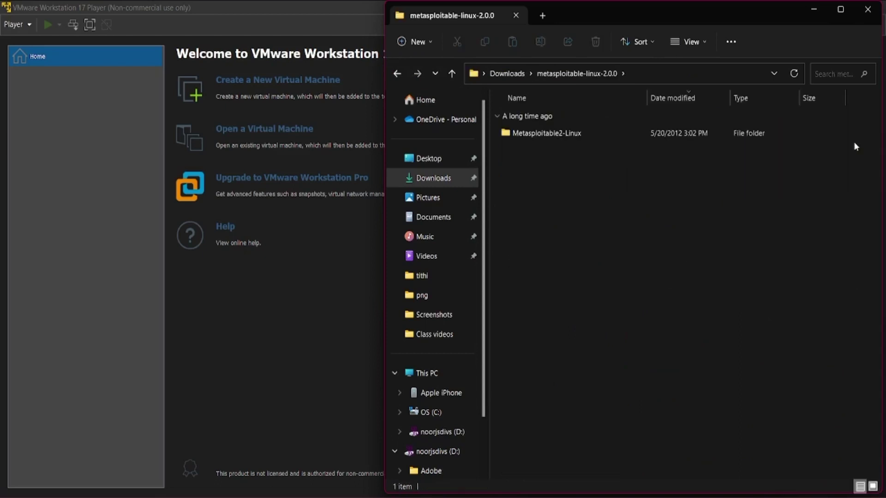
pyautogui.doubleClick(583, 139)
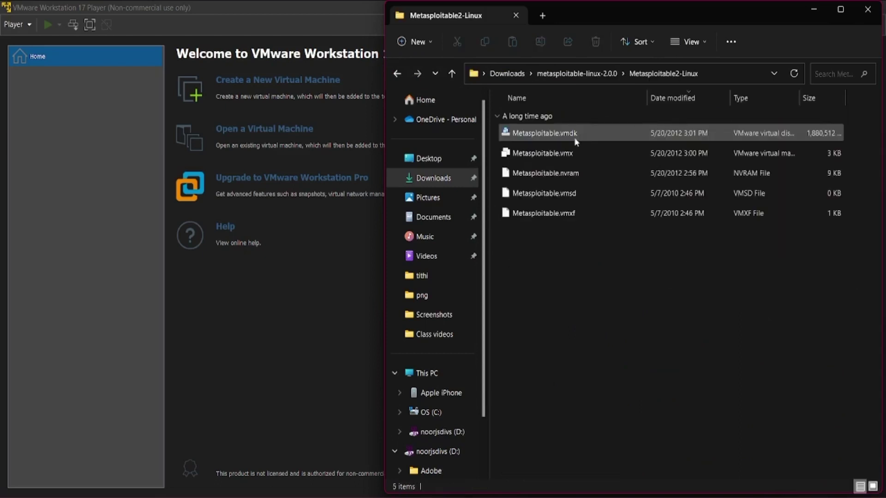
pyautogui.click(397, 74)
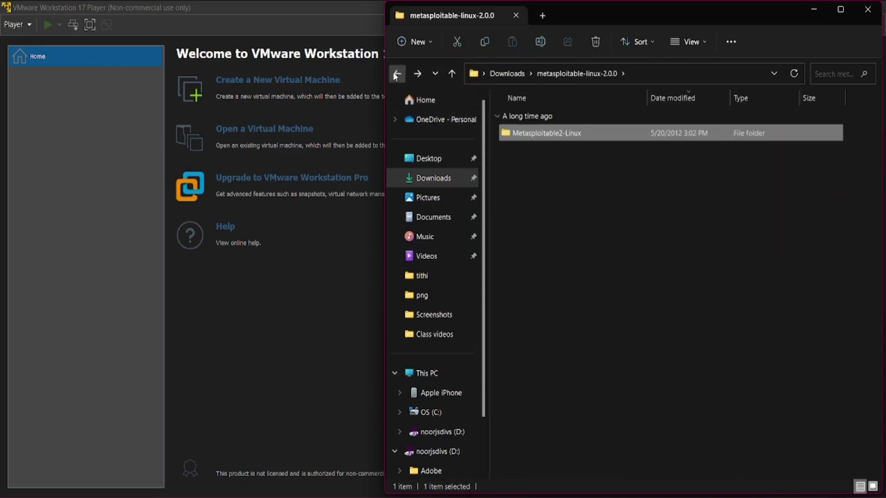
pyautogui.click(397, 74)
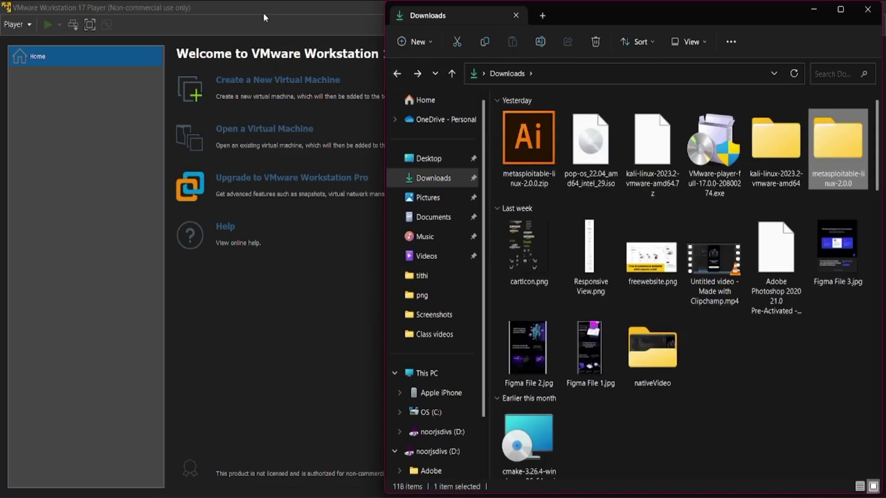
# - Switch to VMware Workstation 17 Player and open the existing virtual machine kali-linux-2023.2-vmware-amd64.vmx from its extracted folder in Downloads
pyautogui.click(263, 13)
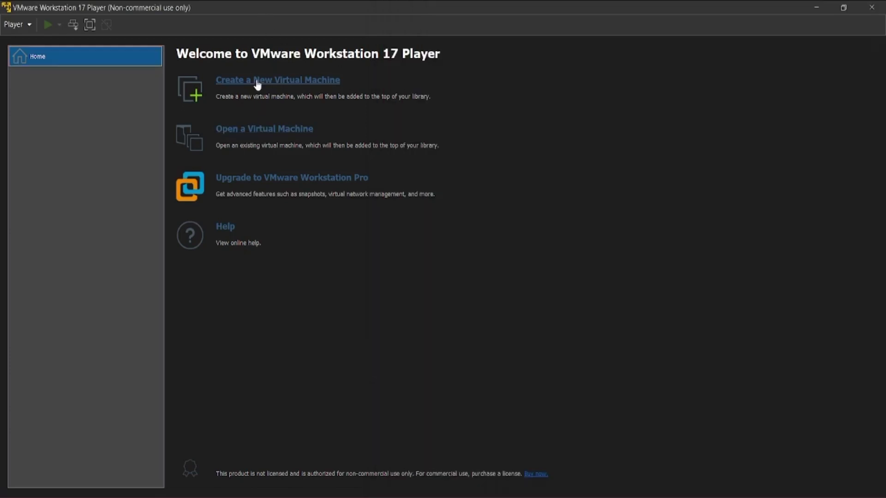
pyautogui.click(251, 130)
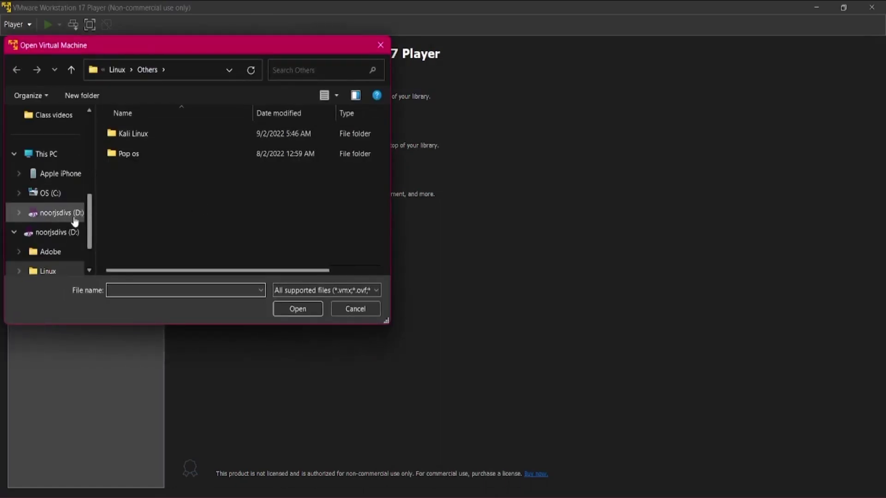
pyautogui.scroll(5, 90, 212)
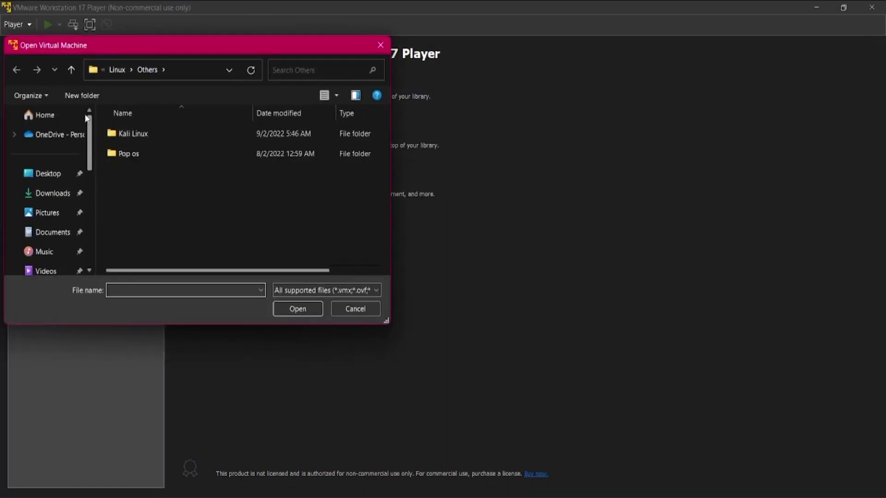
pyautogui.click(58, 197)
pyautogui.doubleClick(138, 166)
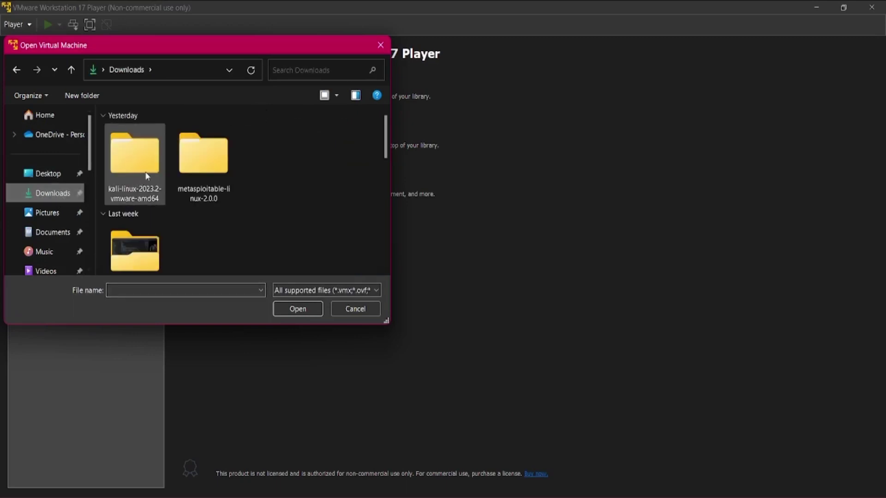
pyautogui.doubleClick(150, 148)
pyautogui.click(150, 149)
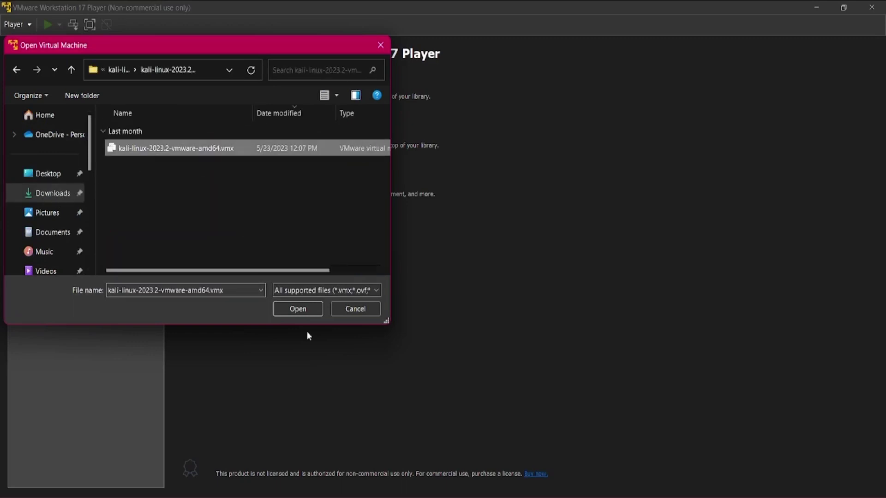
pyautogui.click(298, 309)
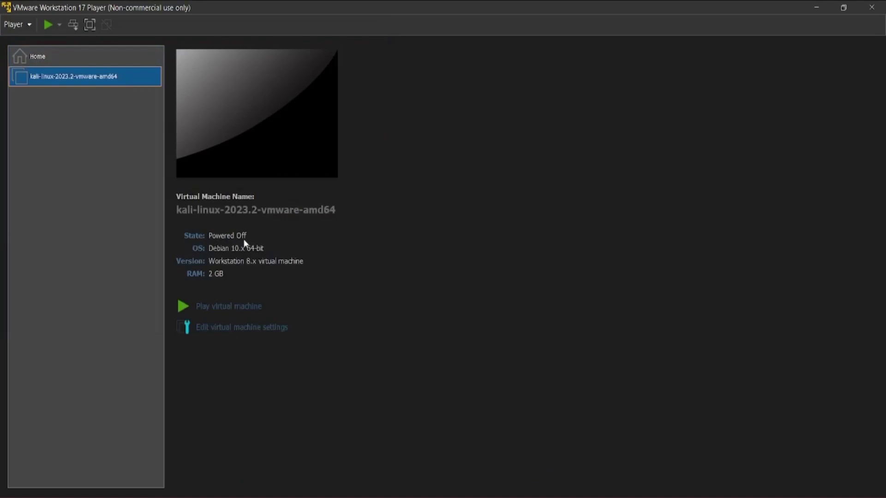
# - Examine the Kali virtual machine's memory, processor, hard disk and network adapter settings, and close them without saving
pyautogui.click(236, 330)
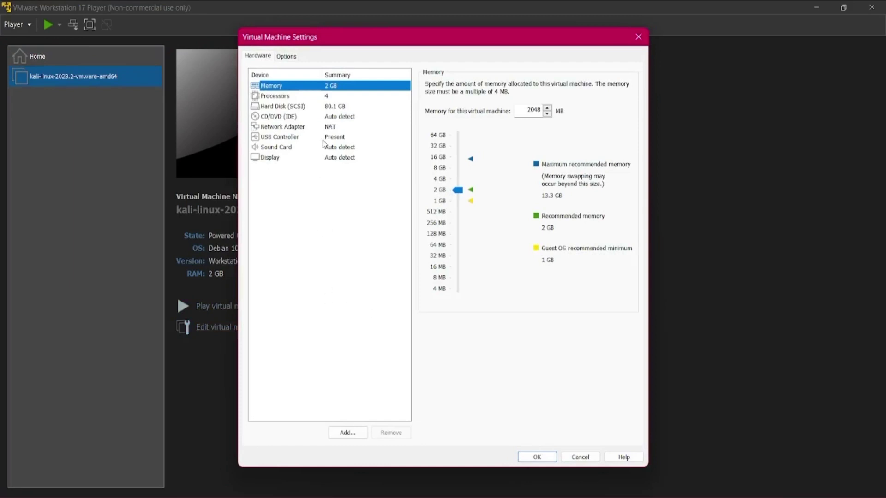
pyautogui.click(319, 95)
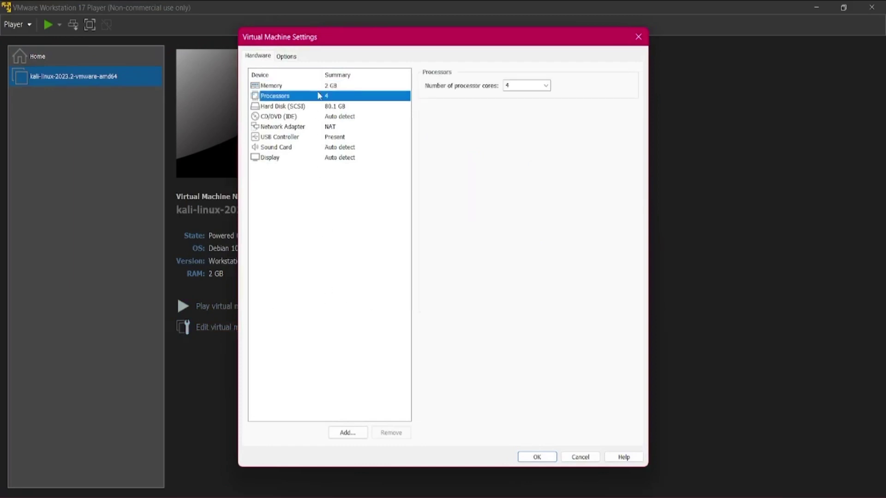
pyautogui.click(339, 106)
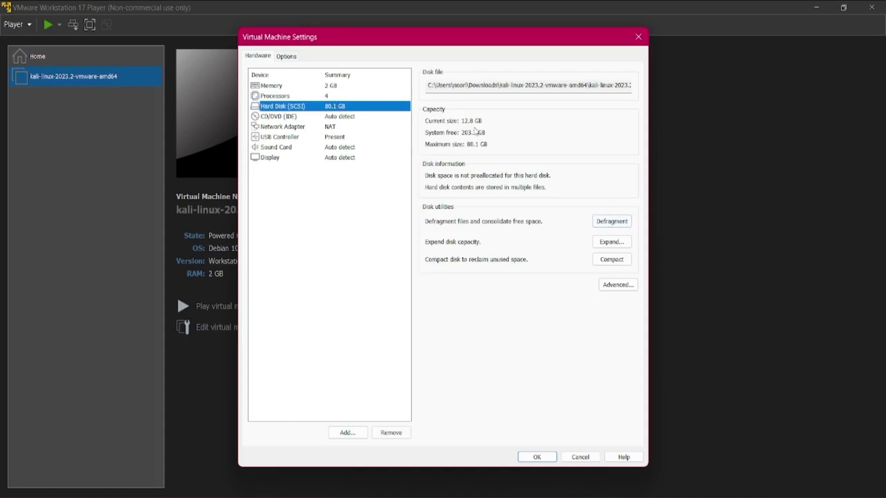
pyautogui.click(326, 130)
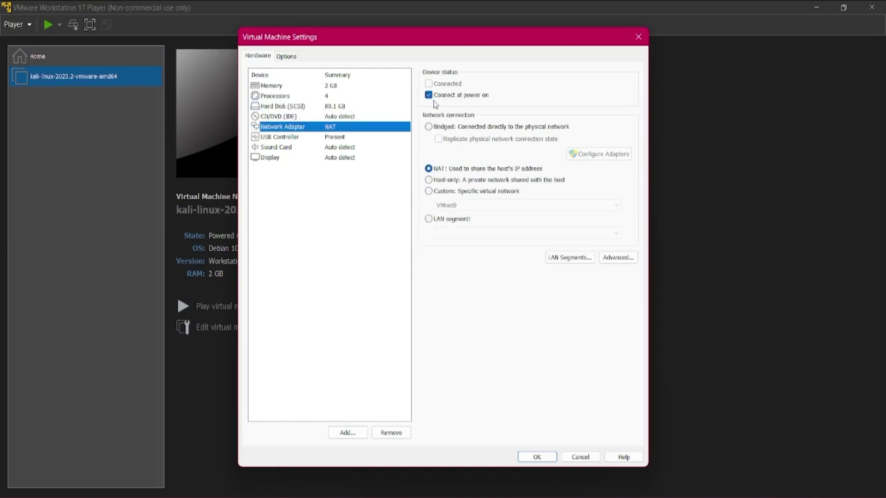
pyautogui.click(430, 99)
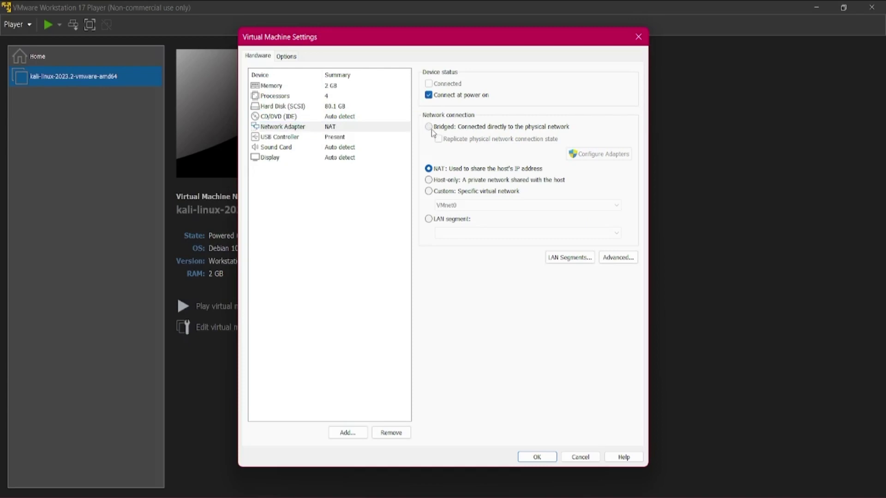
pyautogui.click(429, 127)
pyautogui.click(590, 460)
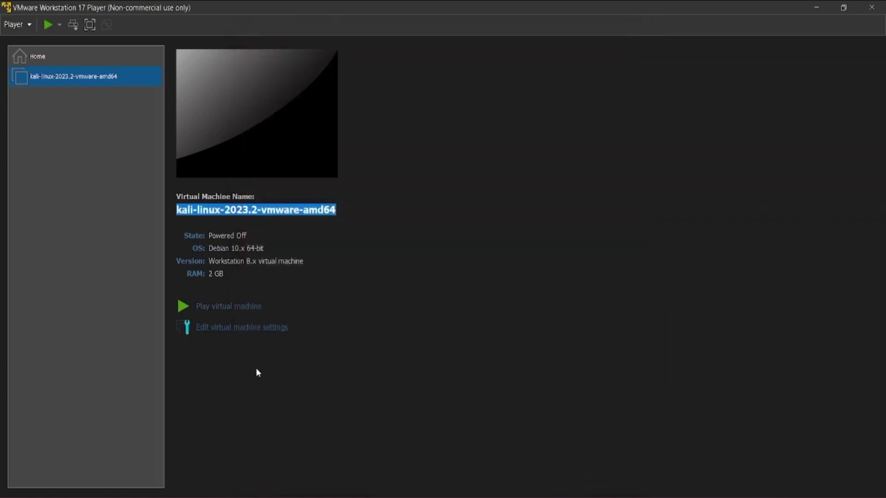
# - Power on the kali-linux-2023.2-vmware-amd64 virtual machine and return to its window while it boots
pyautogui.click(238, 310)
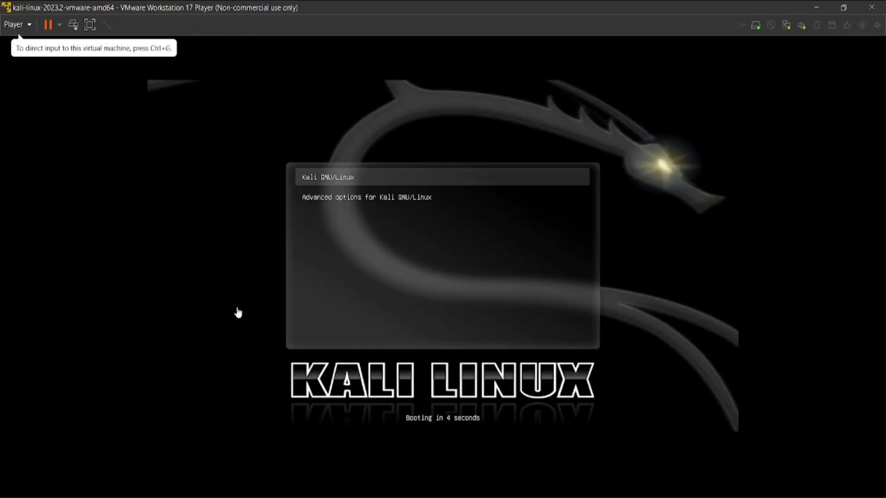
pyautogui.click(812, 7)
pyautogui.press('super')
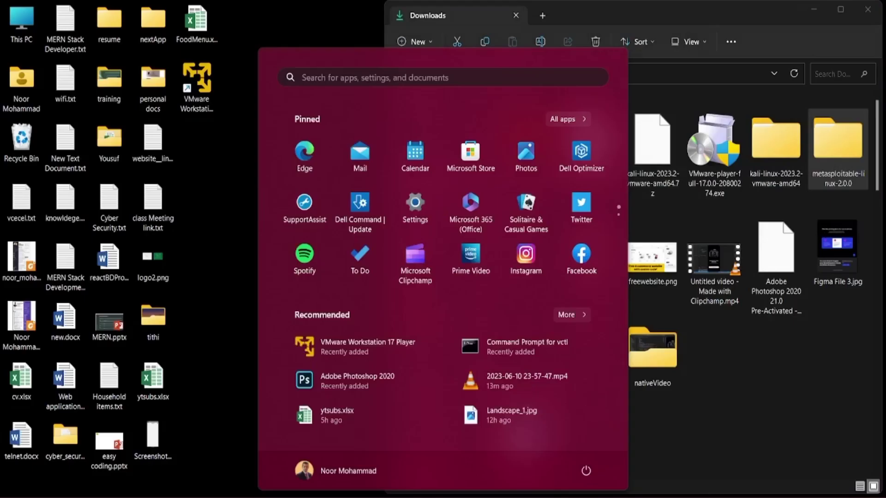
pyautogui.click(733, 434)
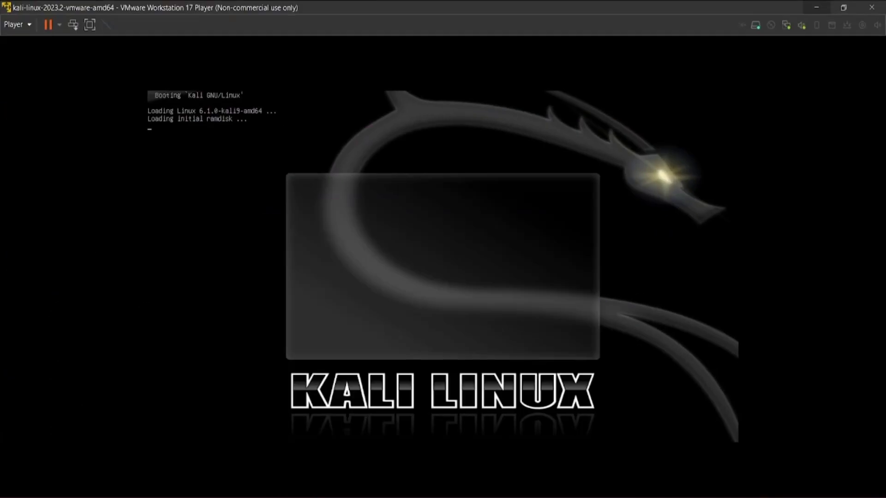
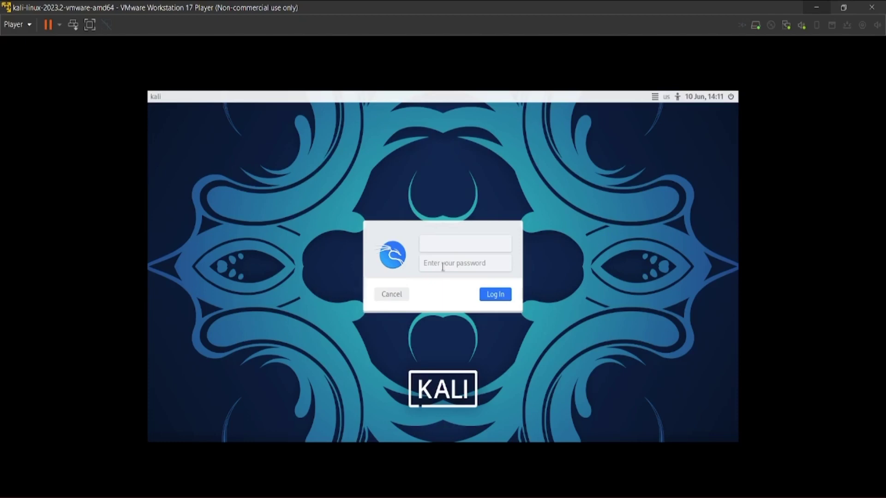
# - Log in to Kali Linux by entering the username kali and the account password
pyautogui.click(485, 243)
pyautogui.write('ka')
pyautogui.press('Tab')
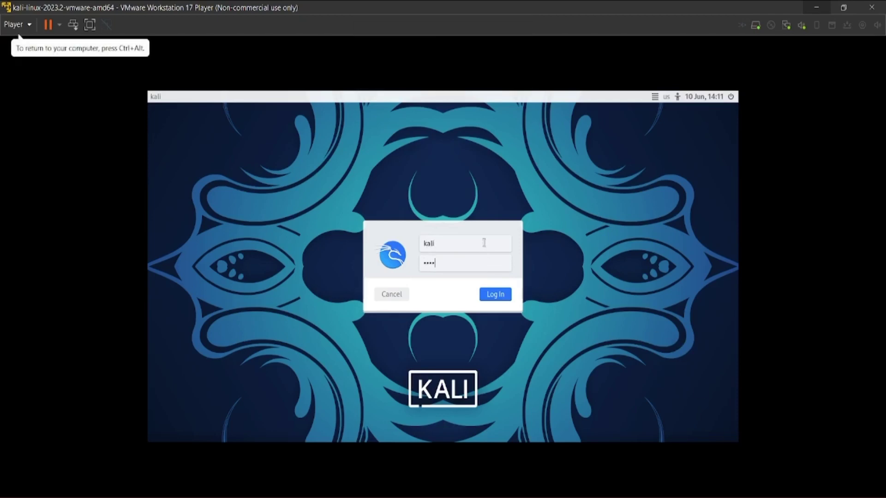
pyautogui.press('Return')
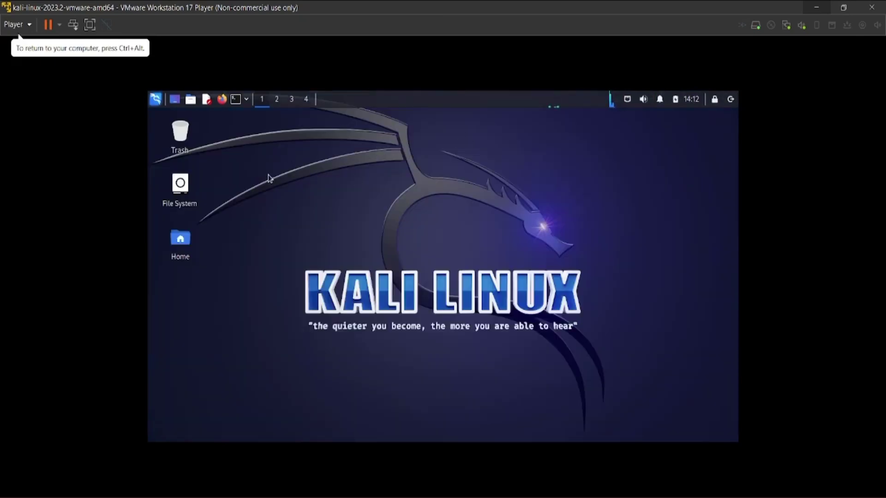
# - Open a Kali terminal, make its window wider and shorter, and run the whoami and ls commands
pyautogui.click(235, 100)
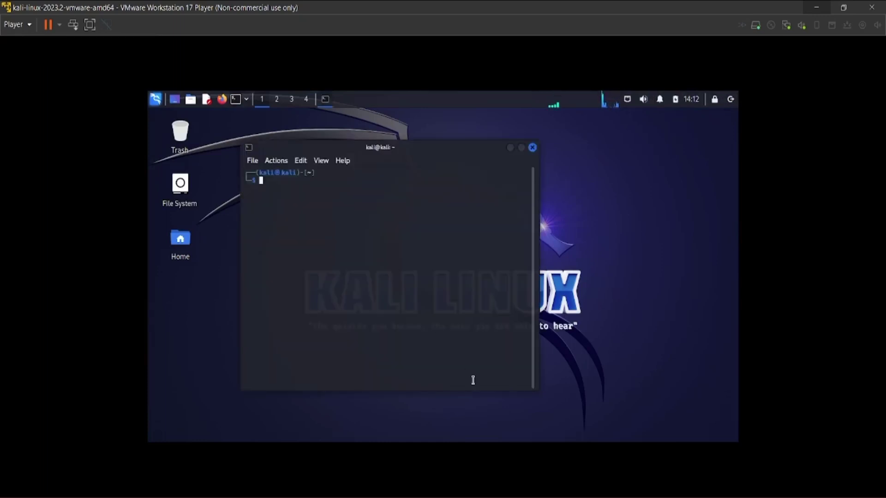
pyautogui.moveTo(532, 388); pyautogui.dragTo(581, 323)
pyautogui.write('whoami')
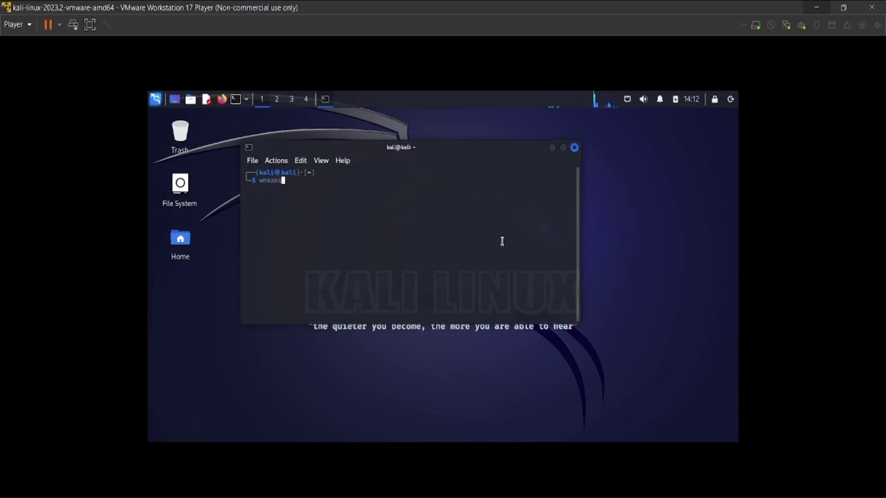
pyautogui.press('Return')
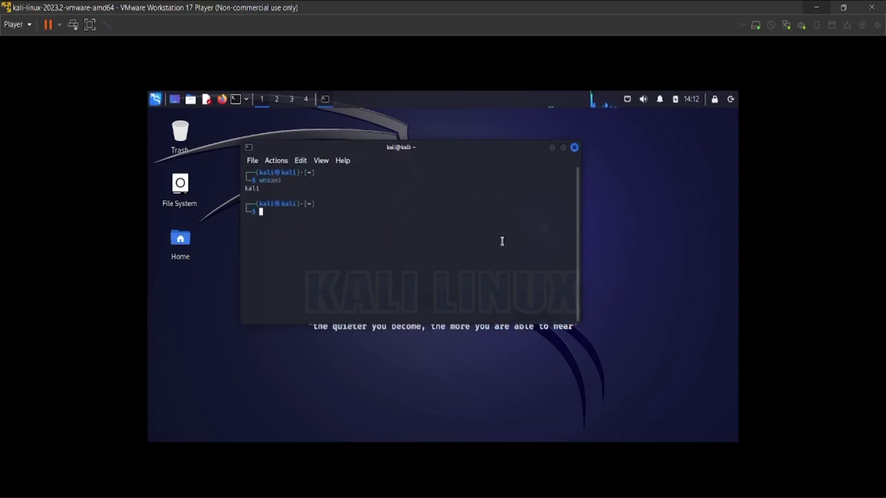
pyautogui.write('ls')
pyautogui.press('Return')
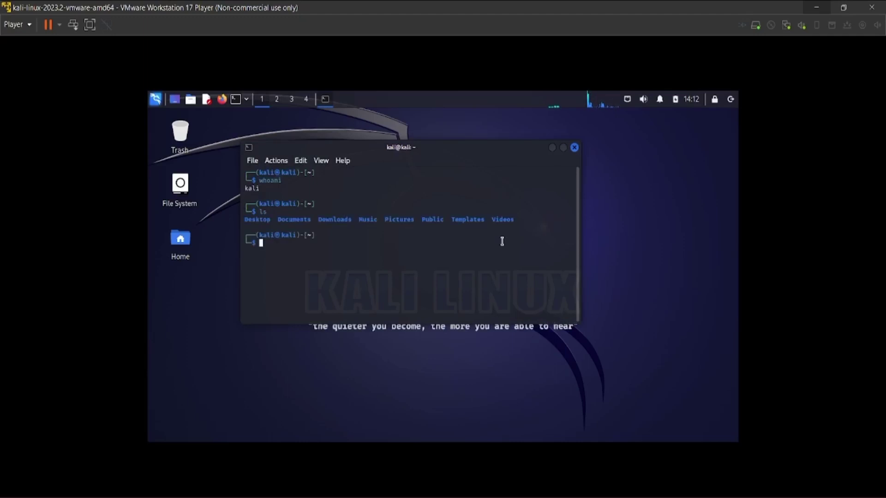
# - Change the terminal's directory to Desktop and create a folder there with mkdir, named with the user's first name
pyautogui.write('cd Desktop')
pyautogui.press('Return')
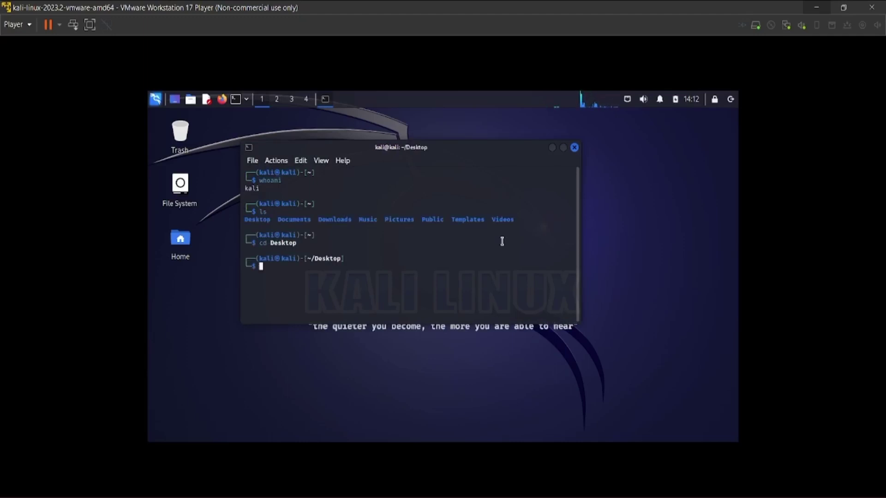
pyautogui.write('mkdir noor')
pyautogui.press('Return')
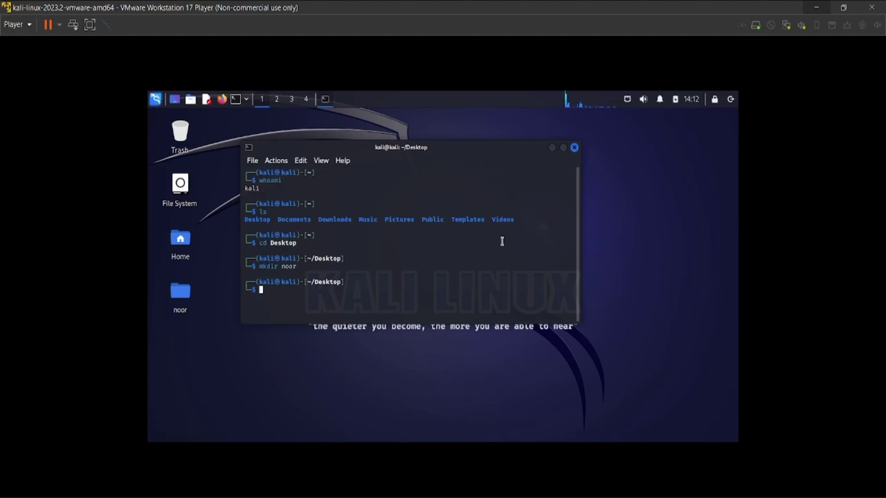
# - Change the terminal's directory to the newly made folder on the Desktop and create an empty file sample.txt there with touch
pyautogui.write('cd noor')
pyautogui.press('Return')
pyautogui.write('touch')
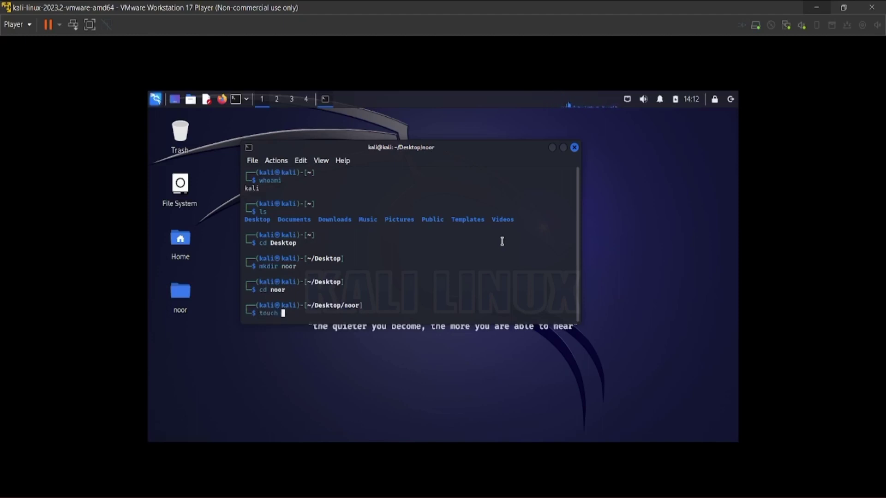
pyautogui.write(' simplae')
pyautogui.press('BackSpace')
pyautogui.press('BackSpace')
pyautogui.press('BackSpace')
pyautogui.press('BackSpace')
pyautogui.press('BackSpace')
pyautogui.press('BackSpace')
pyautogui.press('Return')
# - Check for sample.txt in the new desktop folder using the file manager, and close the file manager window
pyautogui.doubleClick(188, 292)
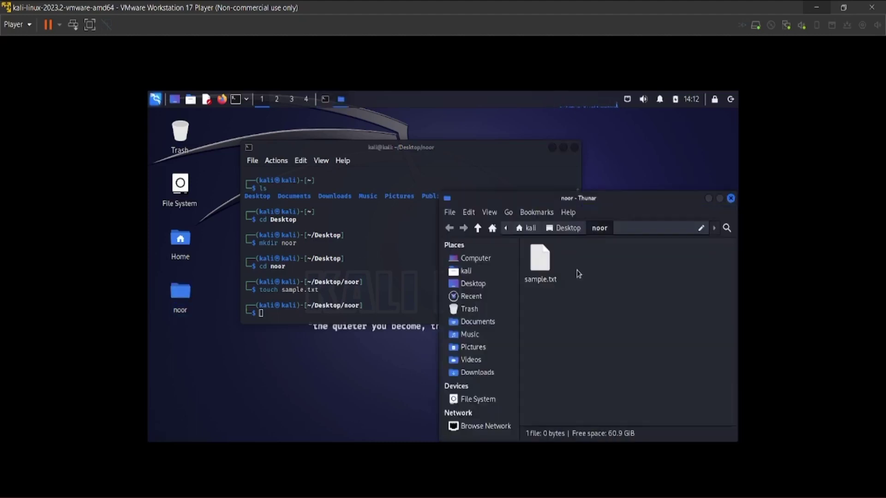
pyautogui.doubleClick(543, 277)
pyautogui.click(696, 196)
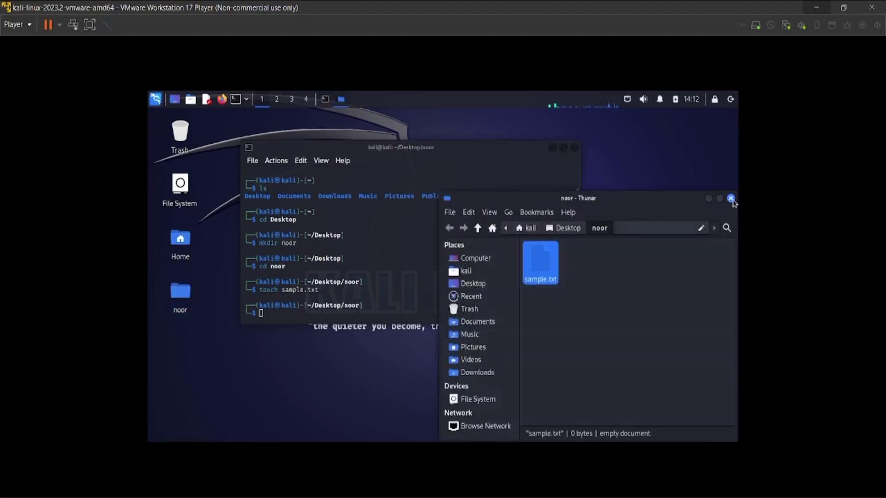
pyautogui.click(732, 199)
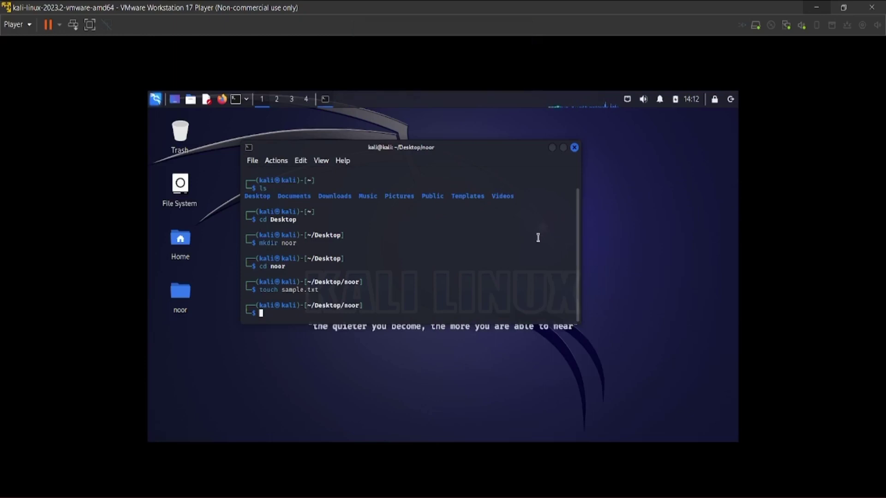
# - Clear the terminal, run ifconfig, examine the eth0 inet address in its output, and close the terminal
pyautogui.hotkey('ctrl', 'l')
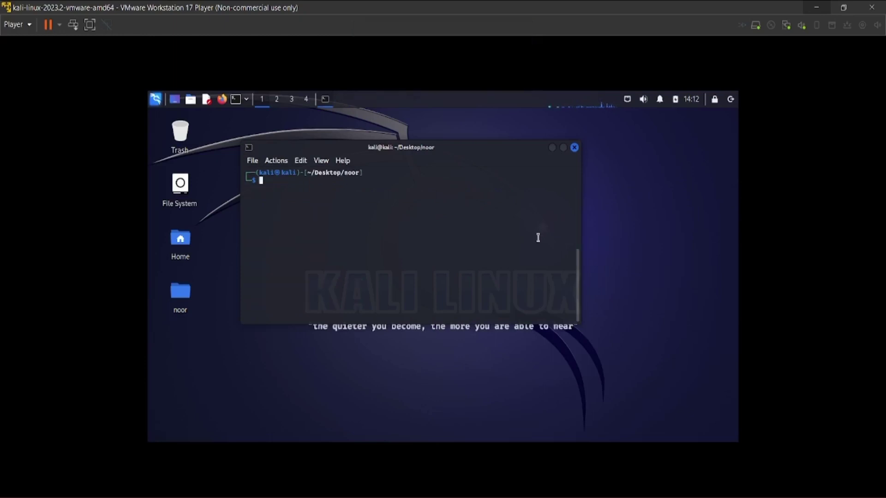
pyautogui.write('ifconfig')
pyautogui.press('Return')
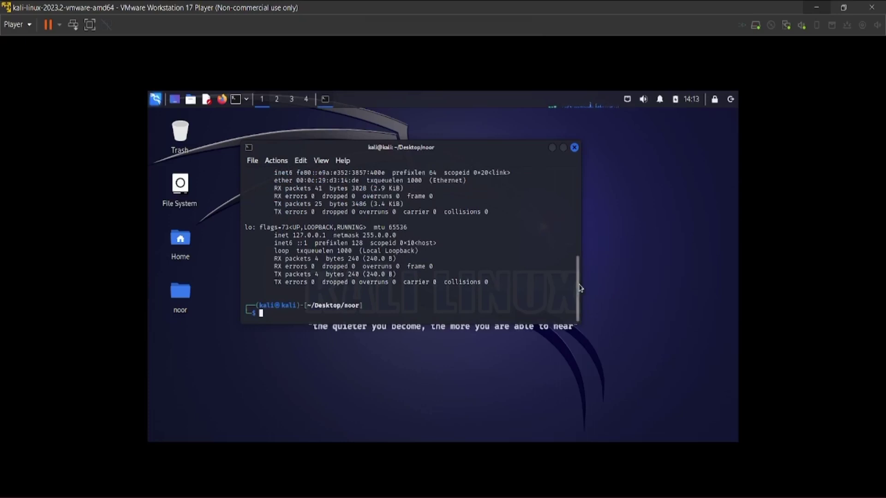
pyautogui.scroll(2, 580, 281)
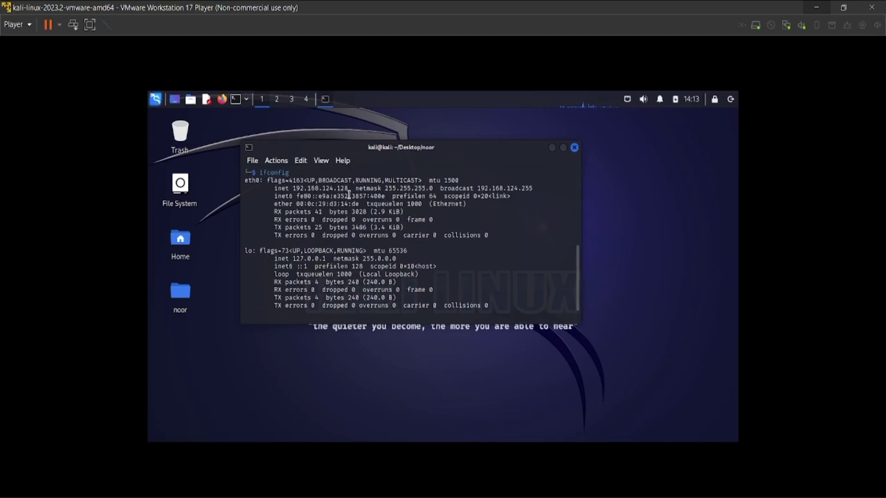
pyautogui.moveTo(349, 193); pyautogui.dragTo(296, 190)
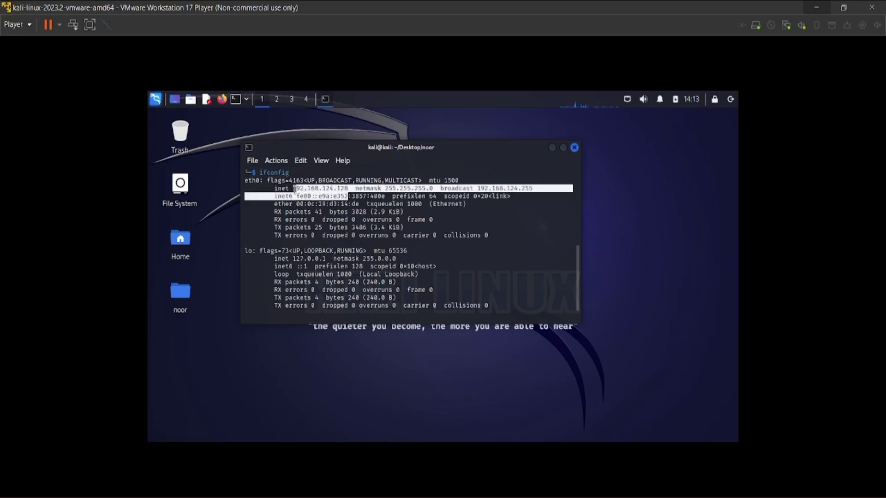
pyautogui.click(293, 194)
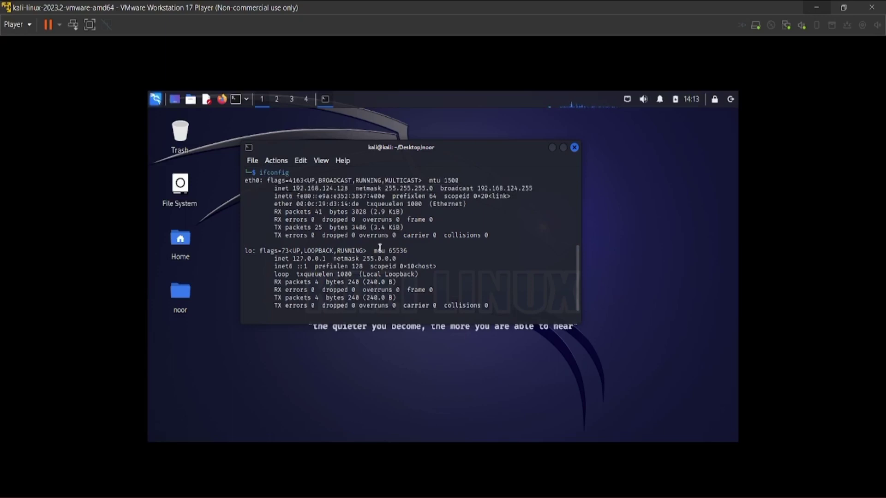
pyautogui.click(575, 148)
# - Open Firefox in Kali and search the web for google and youtube, each in a new tab
pyautogui.click(222, 104)
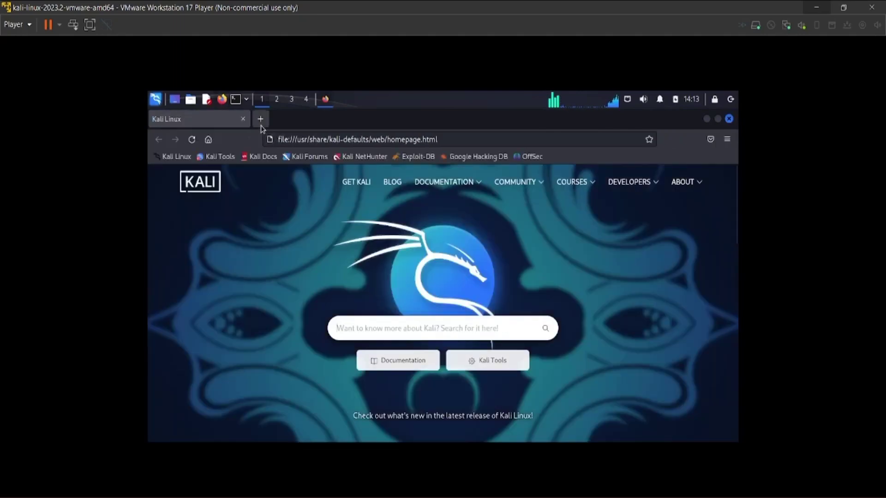
pyautogui.click(260, 121)
pyautogui.write('google')
pyautogui.press('Return')
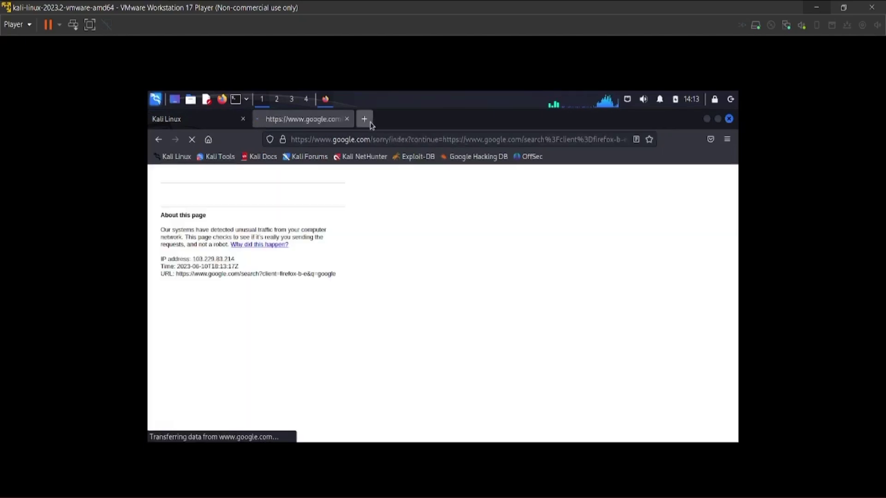
pyautogui.click(365, 120)
pyautogui.write('youtube')
pyautogui.press('Return')
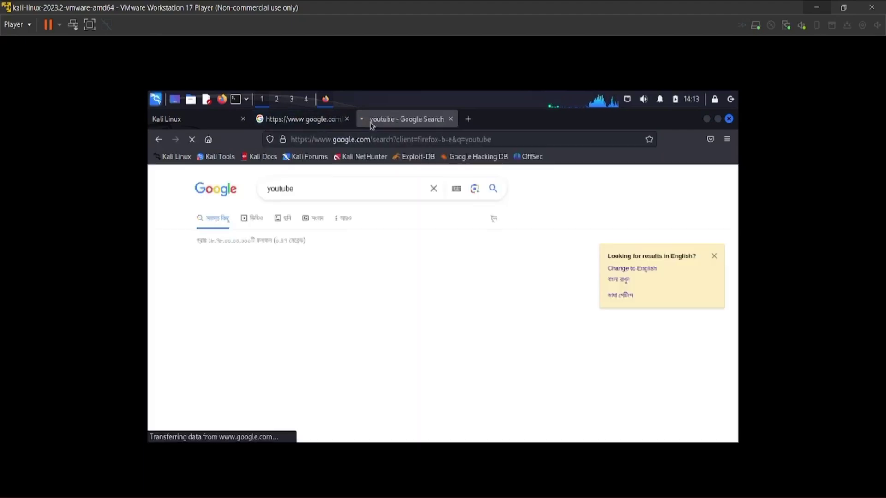
# - Close the google search tab, search YouTube for reactjsbd, view the matching channel's page, and close Firefox
pyautogui.click(347, 119)
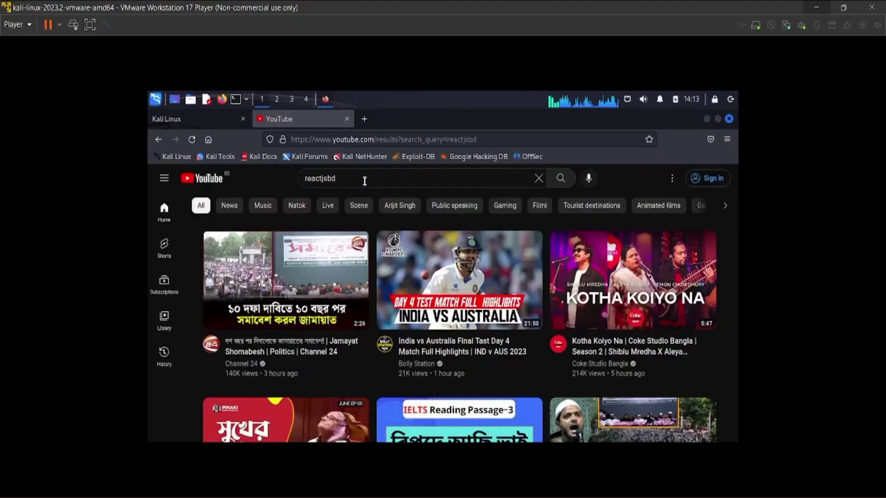
pyautogui.press('Return')
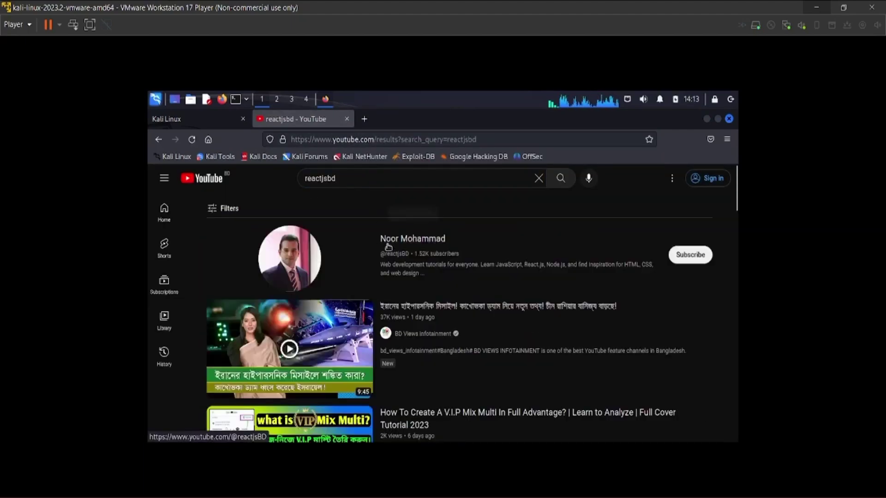
pyautogui.click(403, 241)
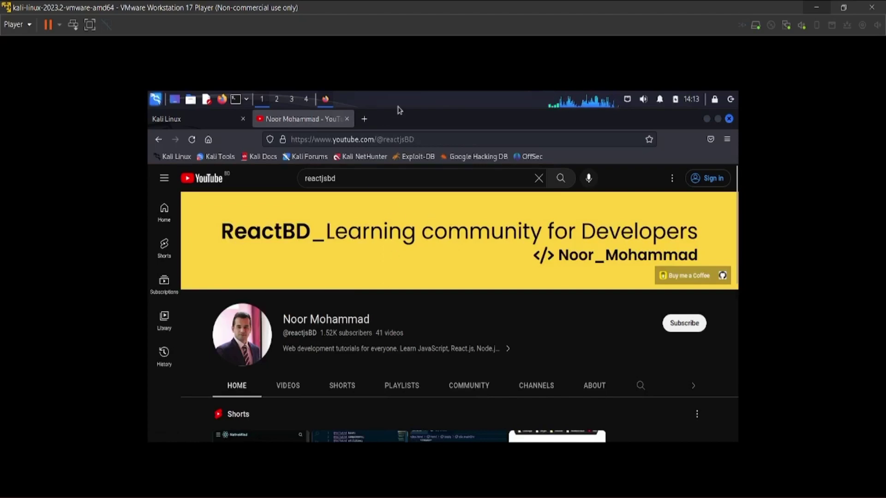
pyautogui.press('Num_Lock')
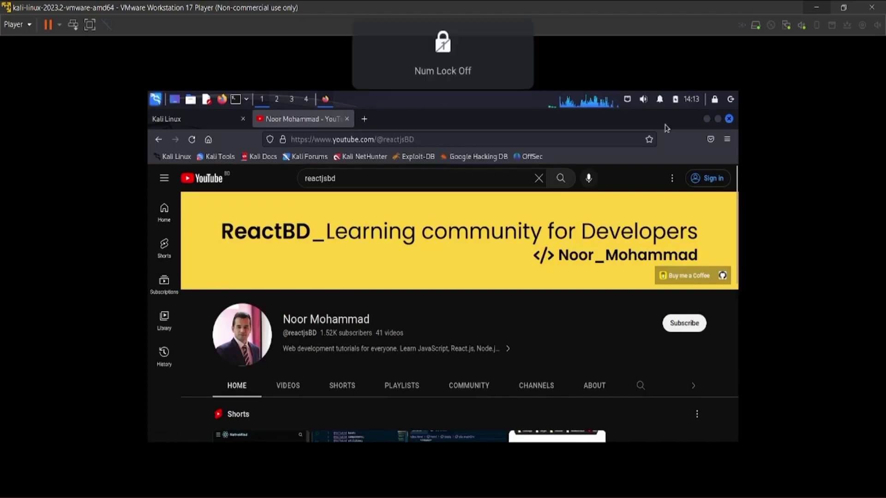
pyautogui.click(729, 119)
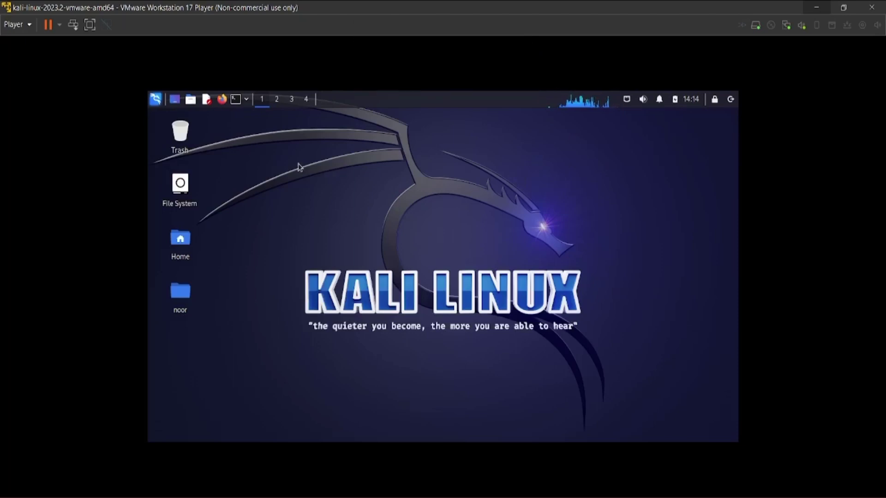
# - Shut down the Kali Linux guest from VMware Player, confirm the shutdown, and close the Player window
pyautogui.click(62, 28)
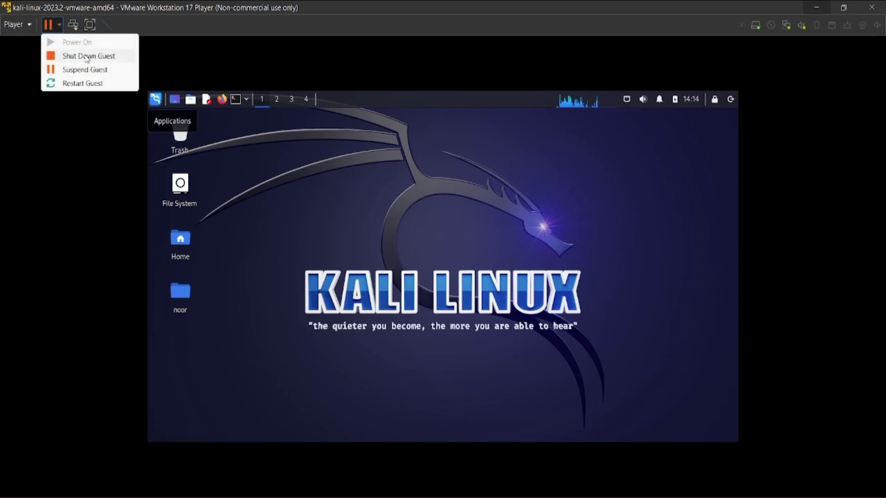
pyautogui.click(24, 26)
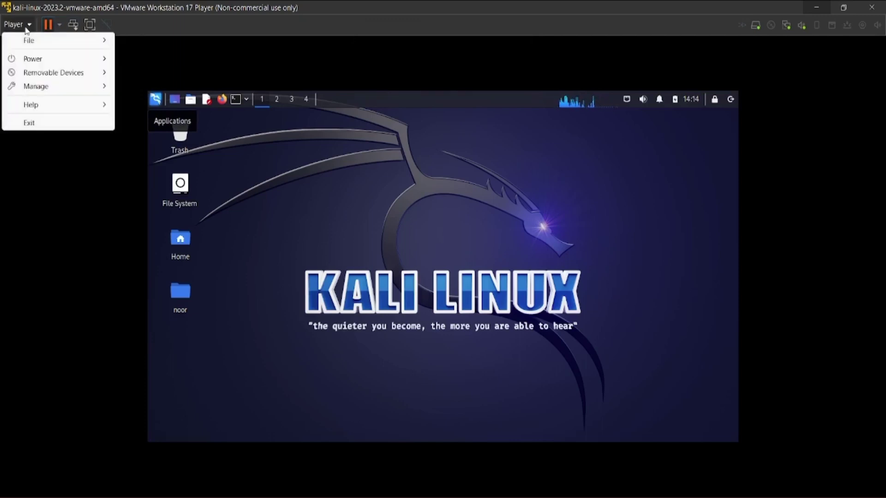
pyautogui.moveTo(34, 60)
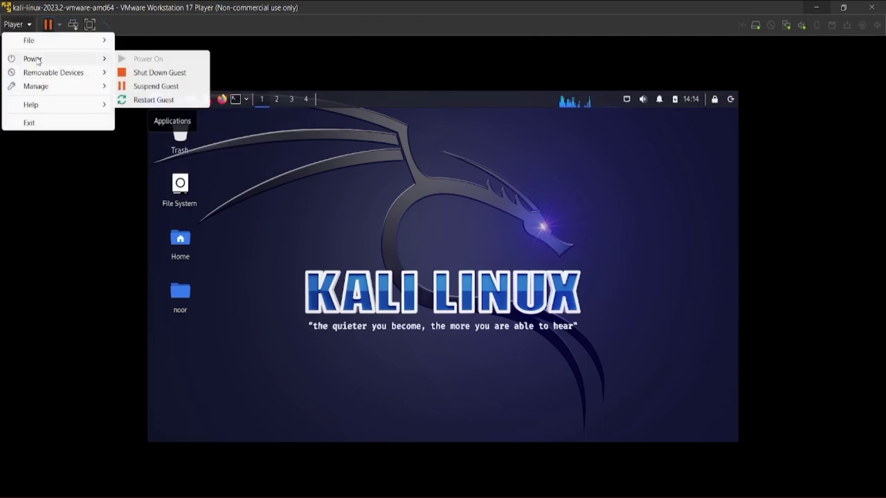
pyautogui.click(59, 21)
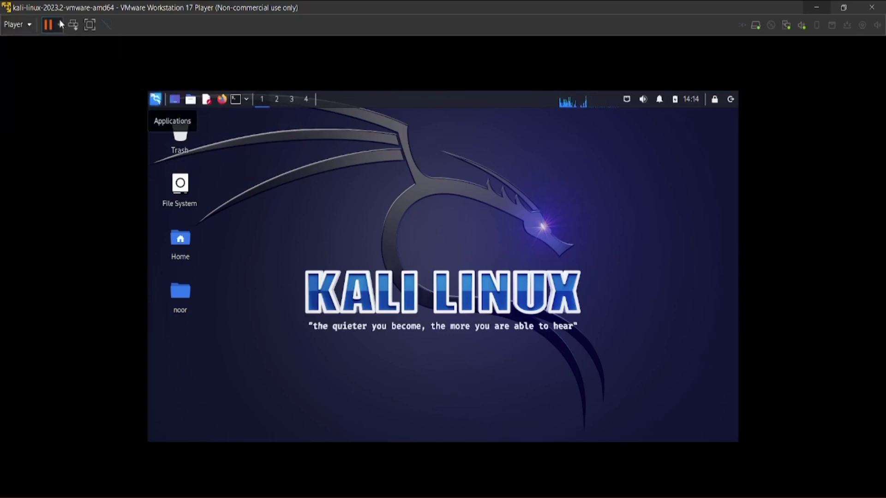
pyautogui.click(59, 21)
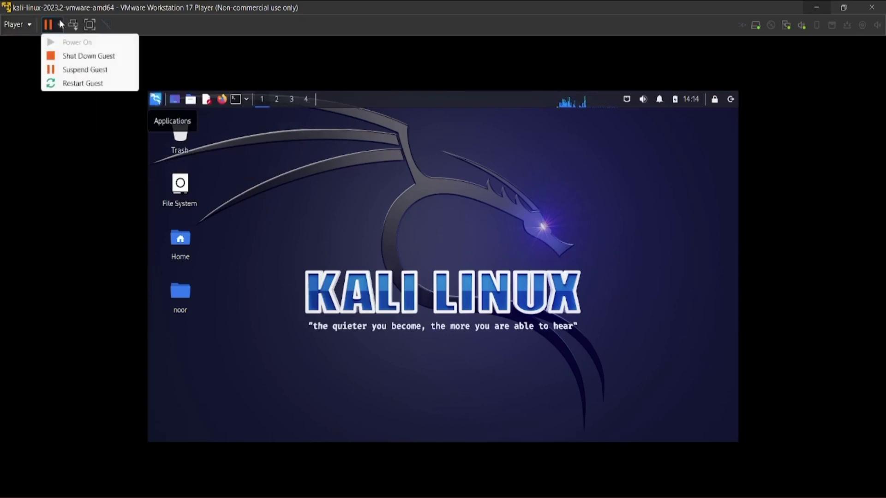
pyautogui.click(71, 56)
pyautogui.click(469, 280)
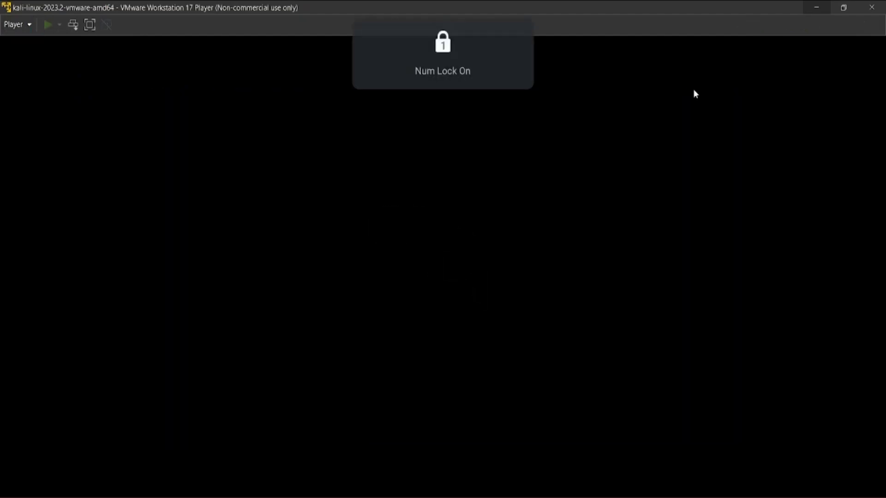
pyautogui.click(872, 6)
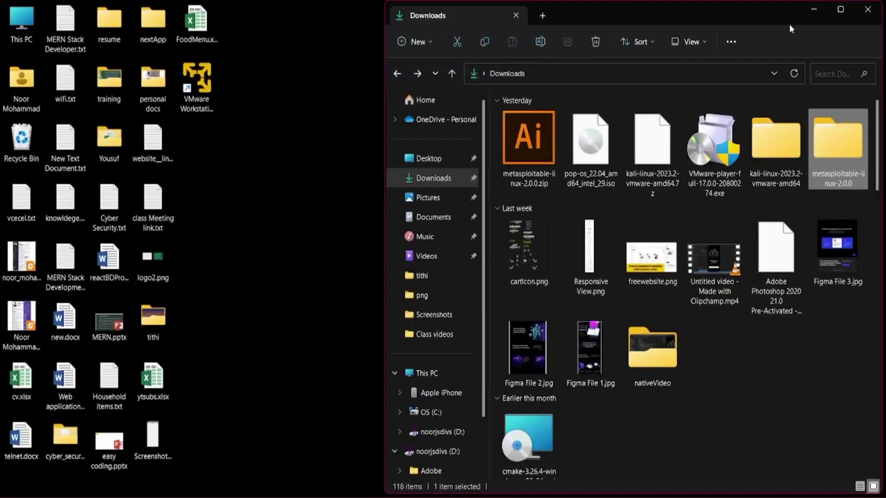
# - Bring up VMware Workstation 17 Player maximized and open the Metasploitable2-Linux virtual machine from the metasploitable-linux-2.0.0 folder in Downloads
pyautogui.click(341, 195)
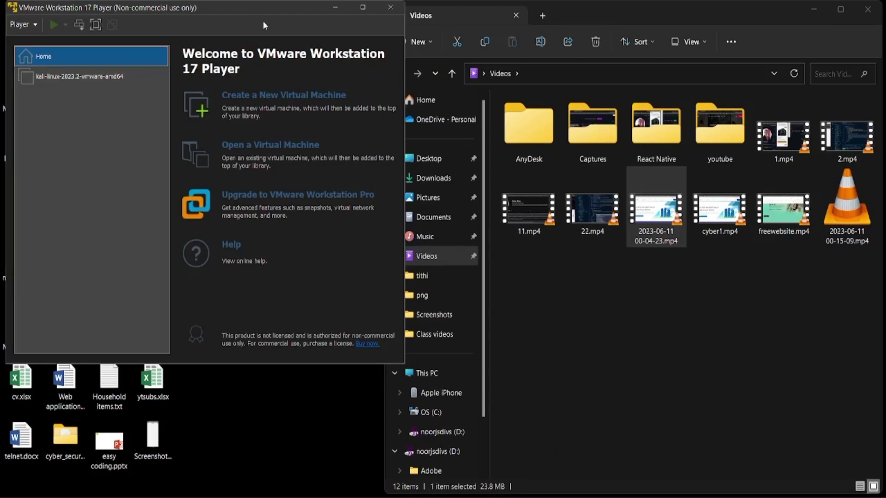
pyautogui.click(362, 7)
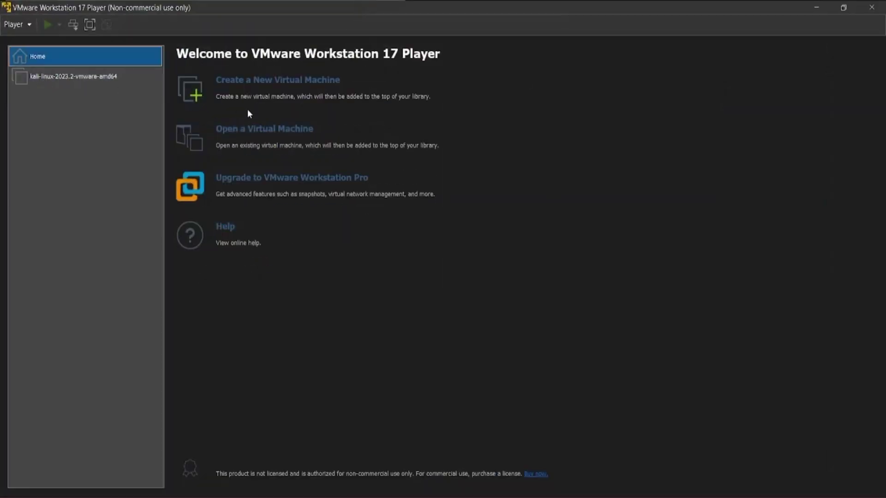
pyautogui.click(244, 130)
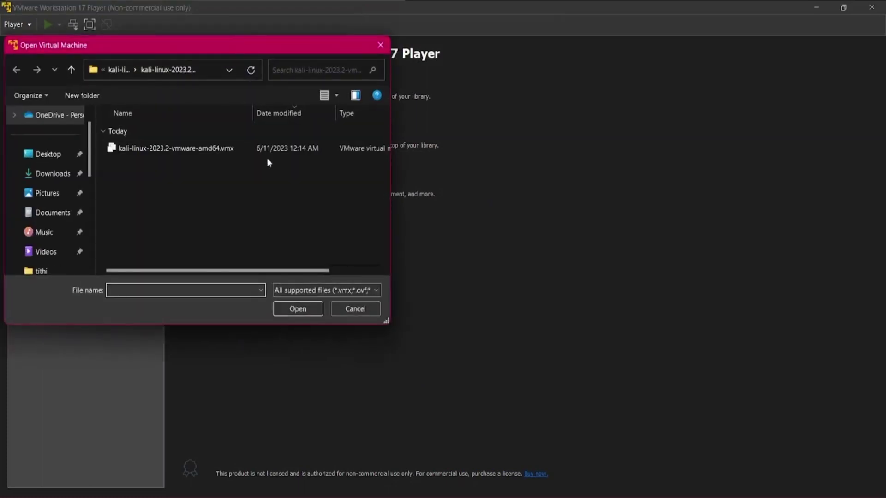
pyautogui.click(74, 172)
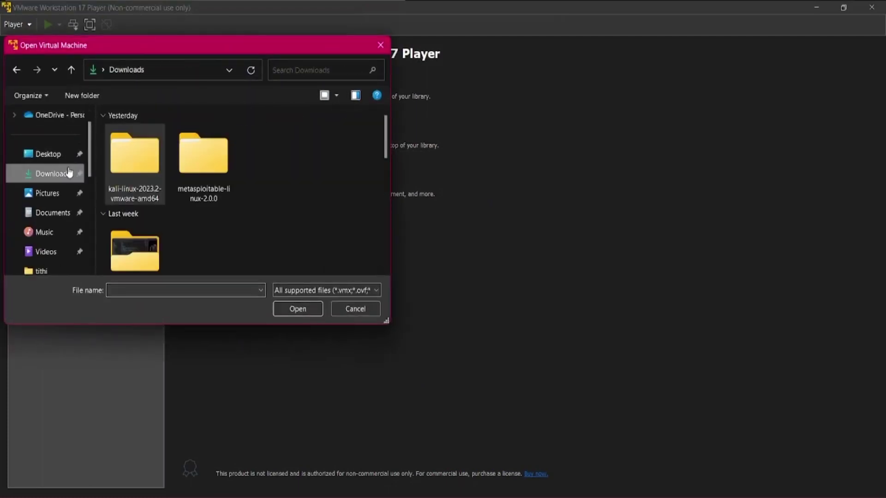
pyautogui.doubleClick(197, 157)
pyautogui.doubleClick(195, 154)
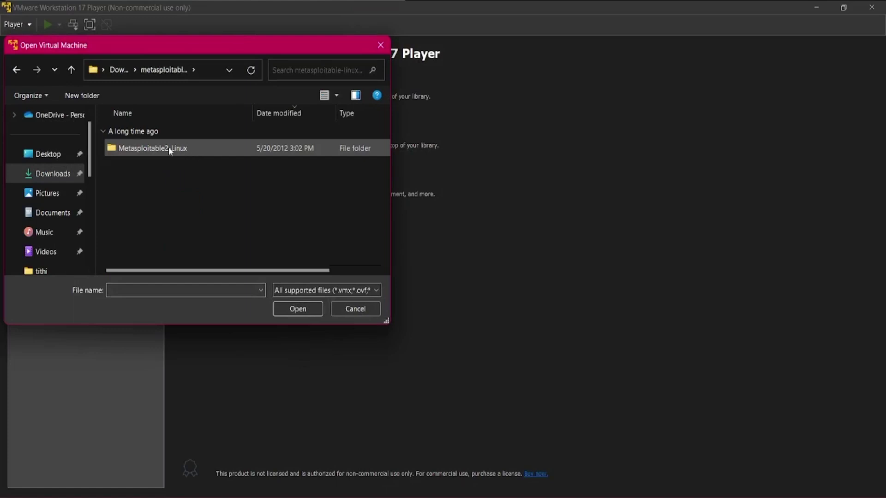
pyautogui.click(169, 151)
pyautogui.click(310, 307)
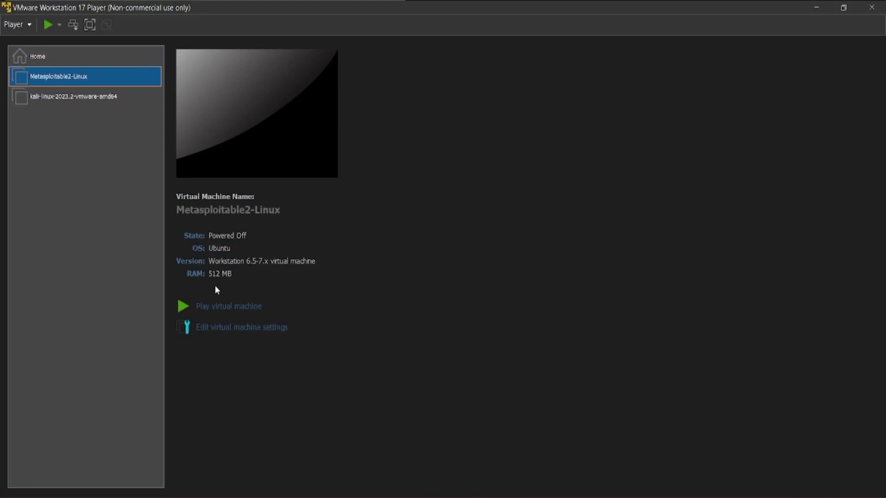
# - Play the Metasploitable2-Linux virtual machine, answering that it was copied
pyautogui.click(221, 307)
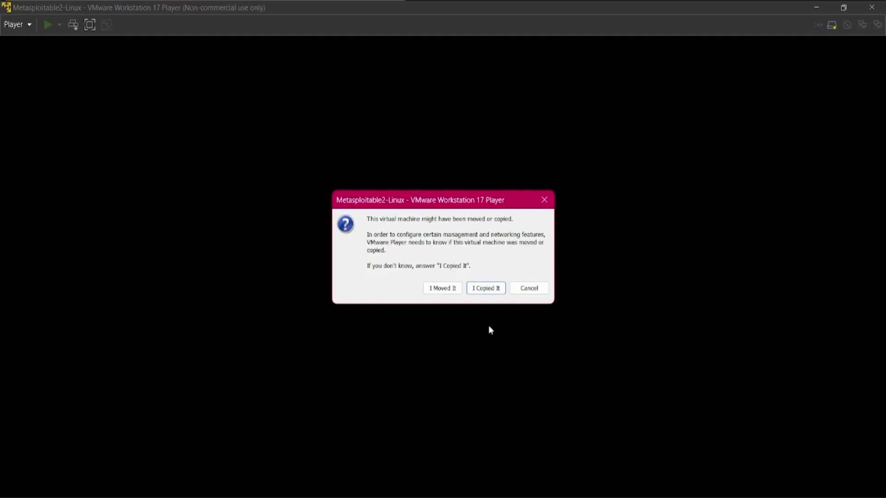
pyautogui.click(499, 288)
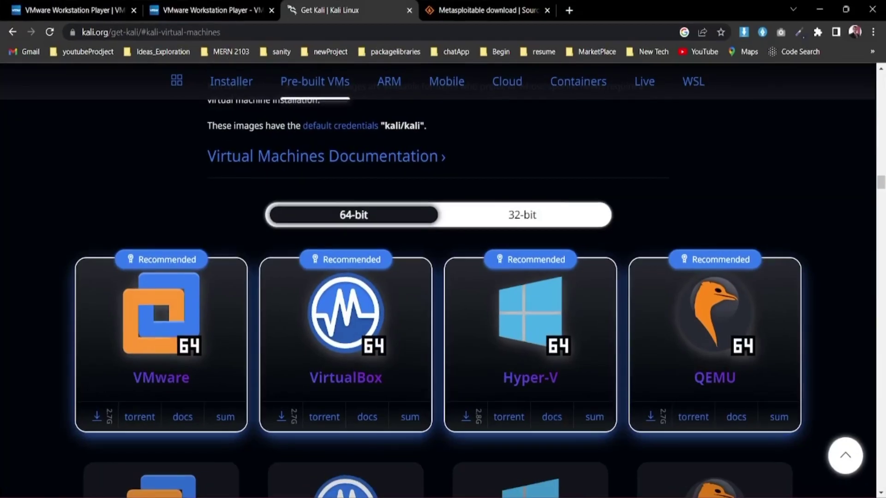
# - View the Metasploitable download page's address in Chrome, and open the metasploitable-linux-2.0.0 folder from Downloads in File Explorer
pyautogui.click(465, 10)
pyautogui.moveTo(336, 30); pyautogui.dragTo(82, 32)
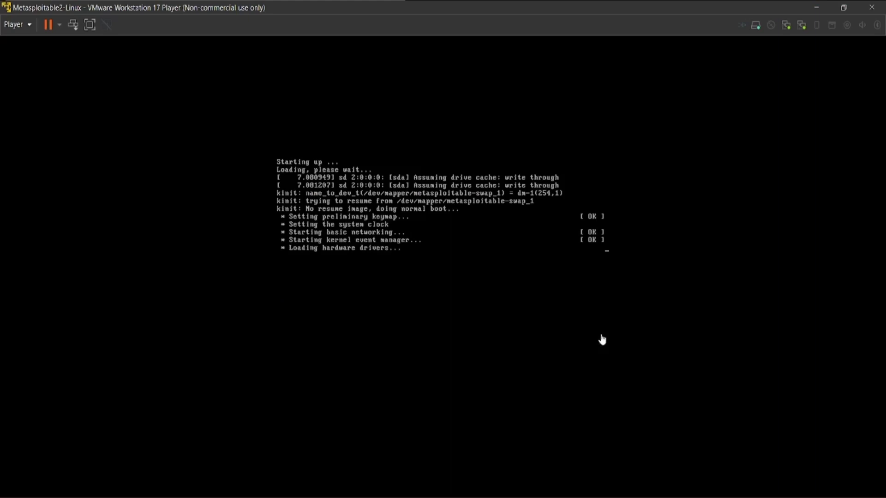
pyautogui.press('super+e')
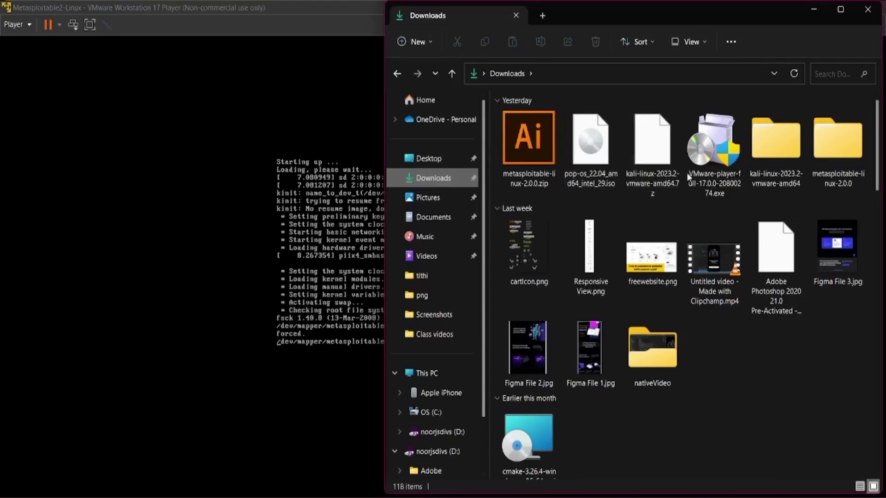
pyautogui.doubleClick(838, 153)
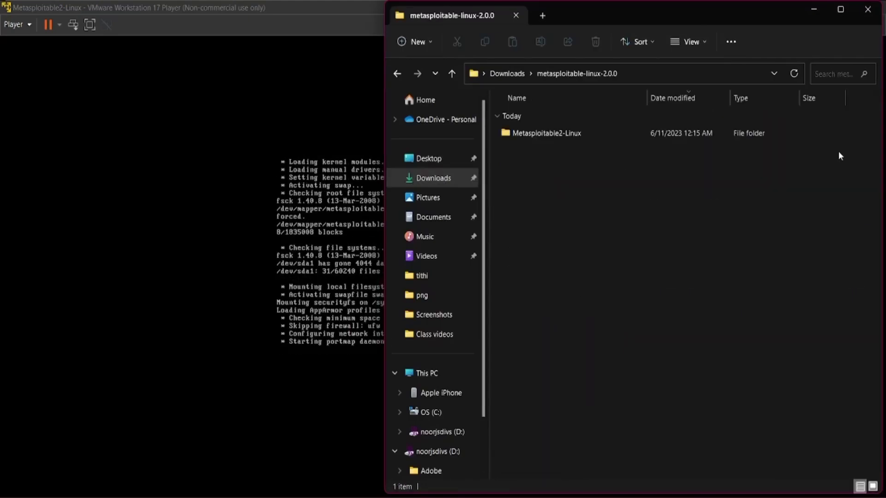
# - View the files inside the Metasploitable2-Linux folder, and return to the Metasploitable2-Linux console in VMware Player
pyautogui.doubleClick(580, 137)
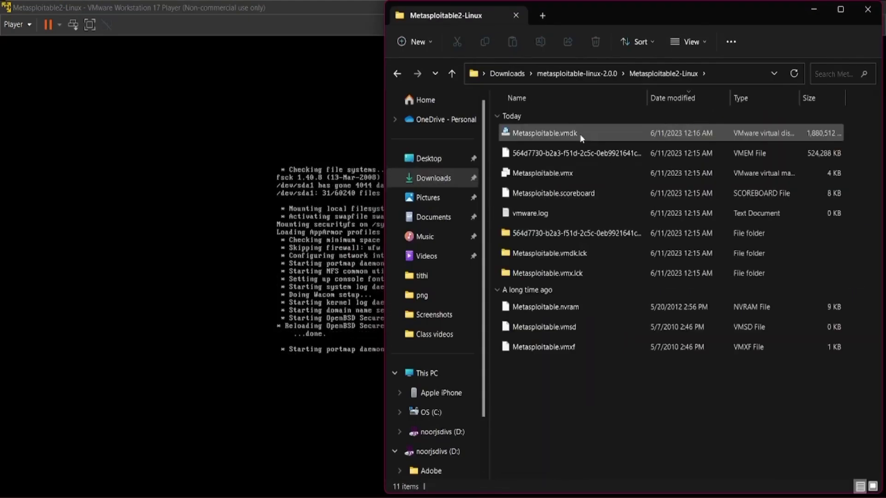
pyautogui.click(818, 9)
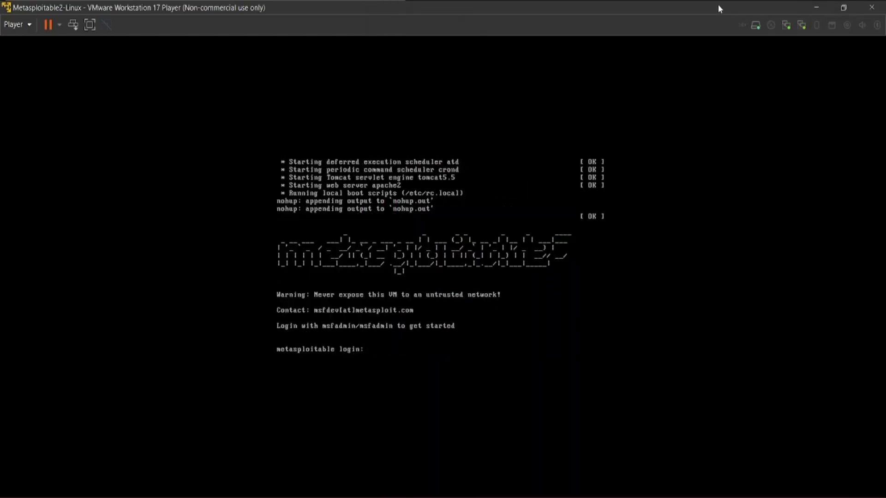
pyautogui.click(430, 341)
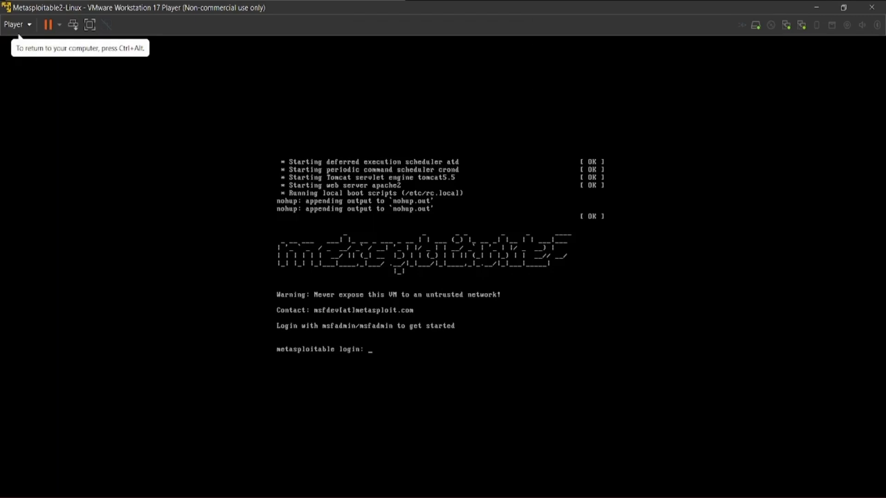
# - Log in to the Metasploitable console, entering the default account's login name and password
pyautogui.write('msfadmi')
pyautogui.write('n')
pyautogui.press('Return')
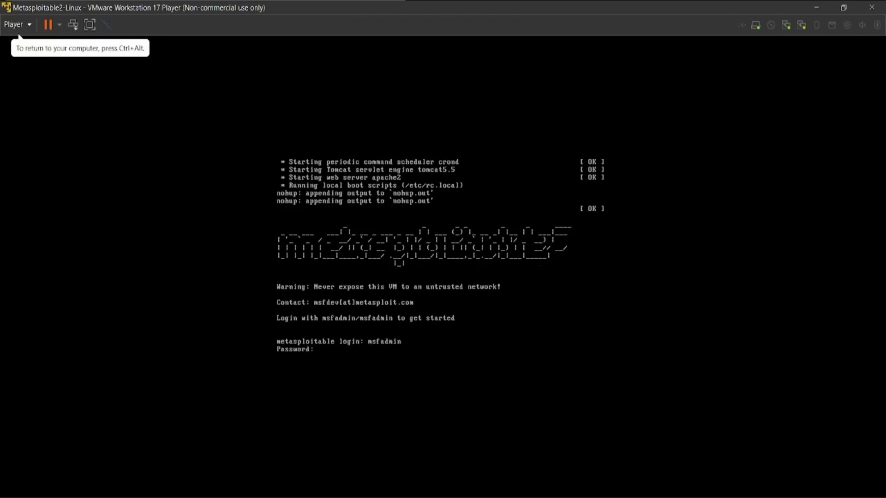
pyautogui.press('Return')
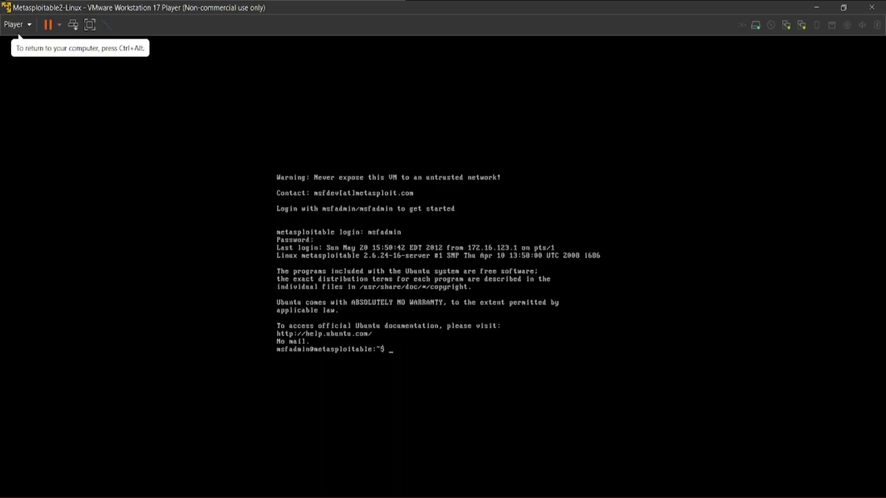
# - Run whoami, ls and ifconfig in the Metasploitable console
pyautogui.write('whoami')
pyautogui.press('Return')
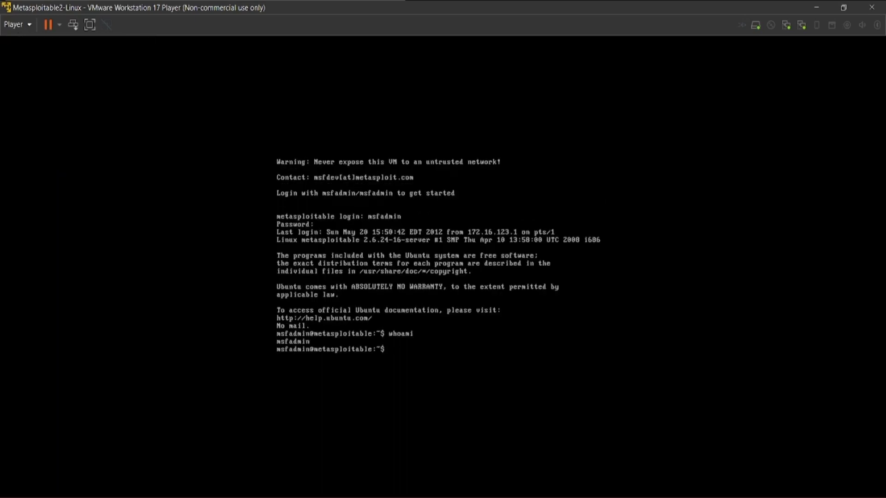
pyautogui.write('ls')
pyautogui.press('Return')
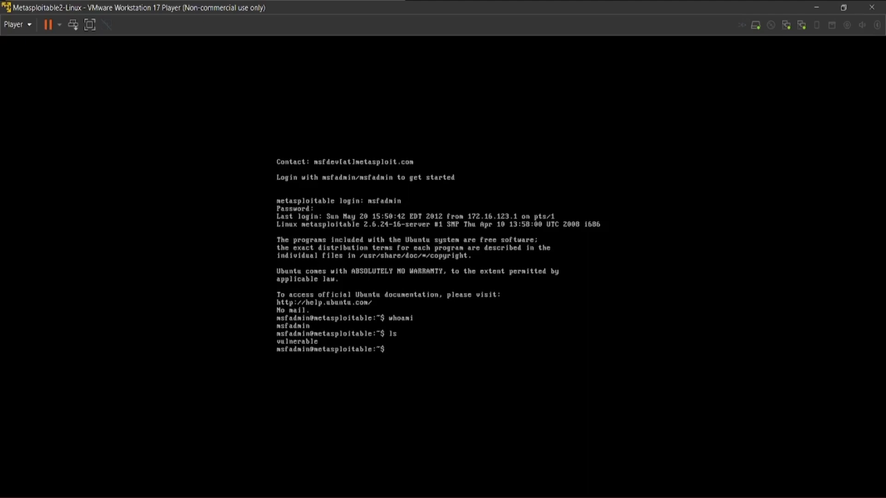
pyautogui.write('ifconfig')
pyautogui.press('Return')
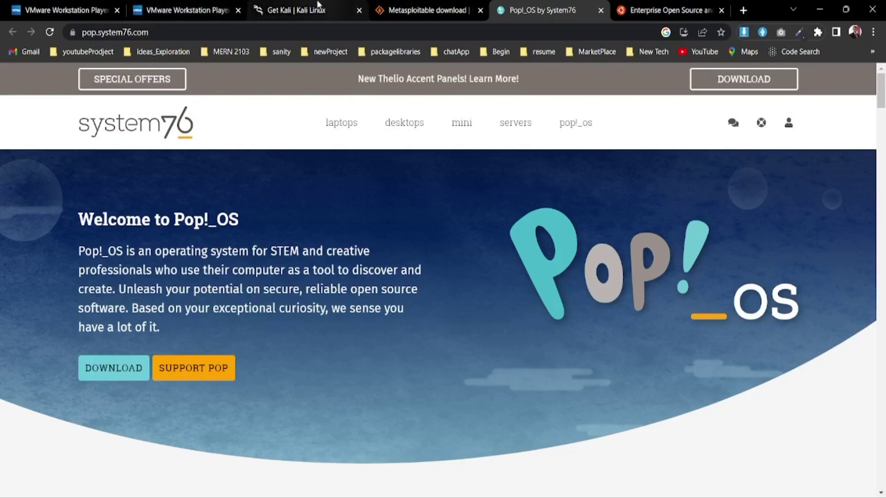
# - Look through the Kali platforms page, the Pop!_OS download options and the Ubuntu homepage in Chrome
pyautogui.click(318, 5)
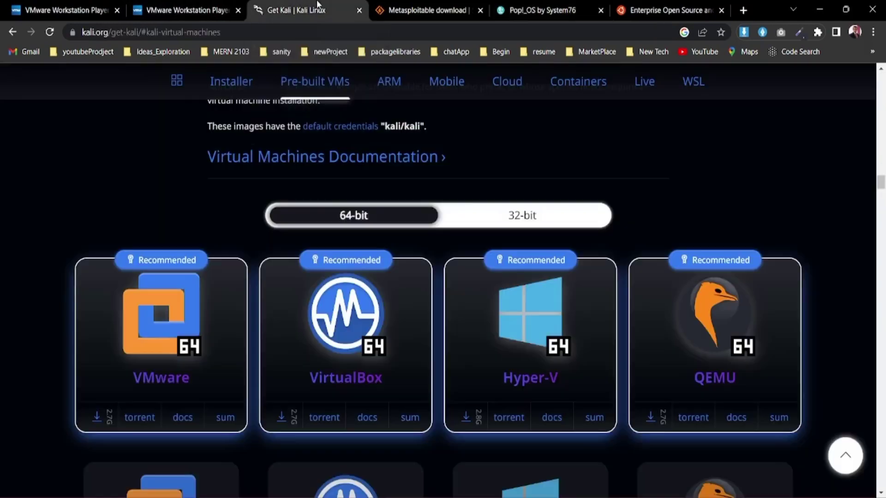
pyautogui.click(13, 32)
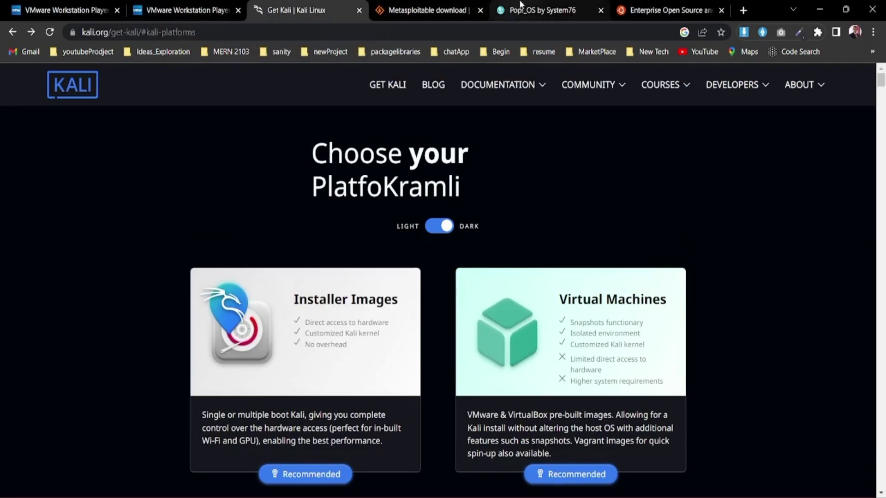
pyautogui.click(521, 4)
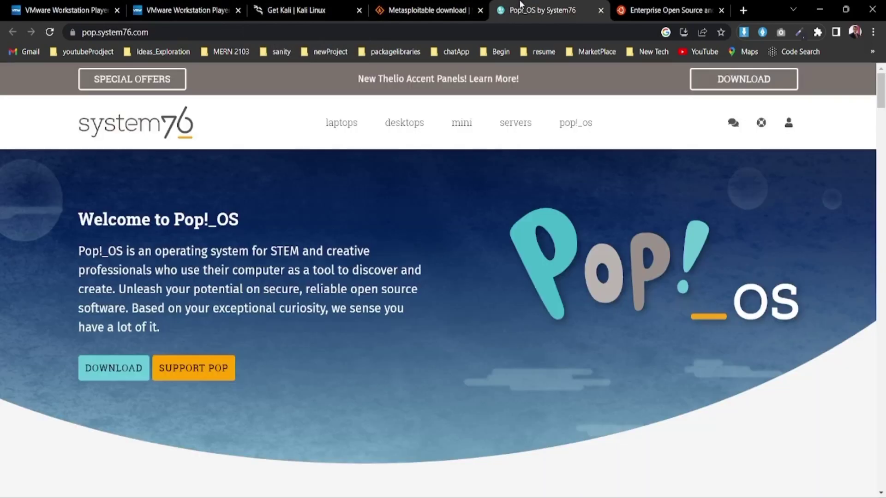
pyautogui.click(106, 368)
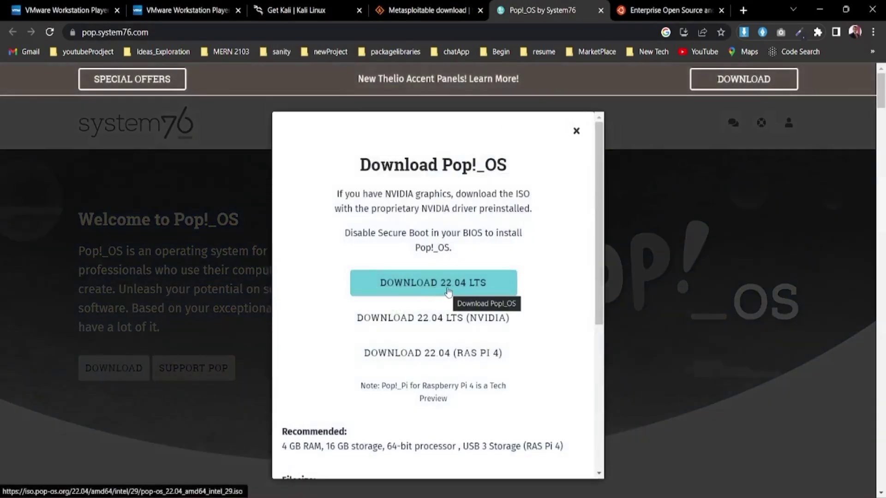
pyautogui.click(647, 214)
pyautogui.click(659, 11)
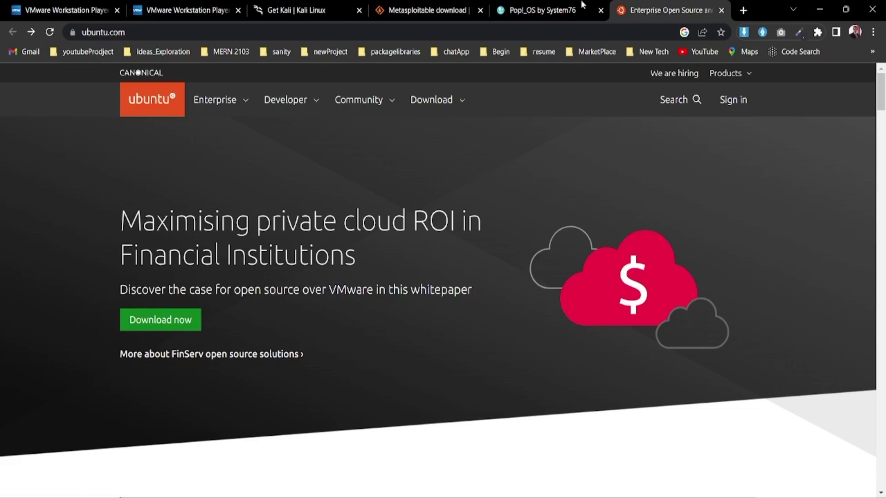
pyautogui.click(554, 6)
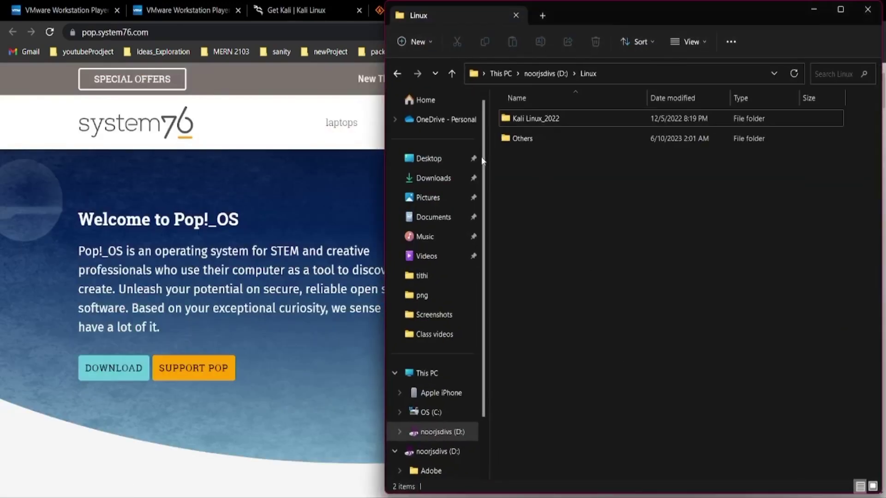
# - Locate pop-os_22.04_amd64_intel_29.iso in Downloads in File Explorer, and bring up VMware Workstation 17 Player maximized
pyautogui.click(438, 178)
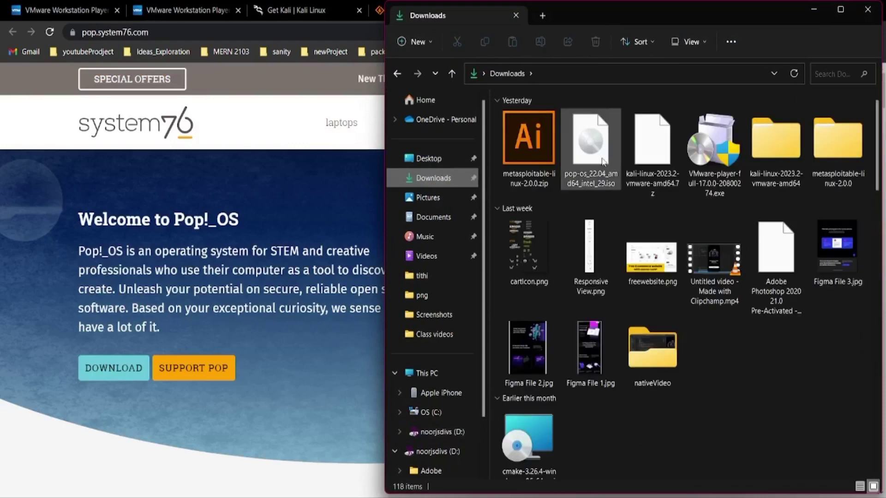
pyautogui.click(603, 160)
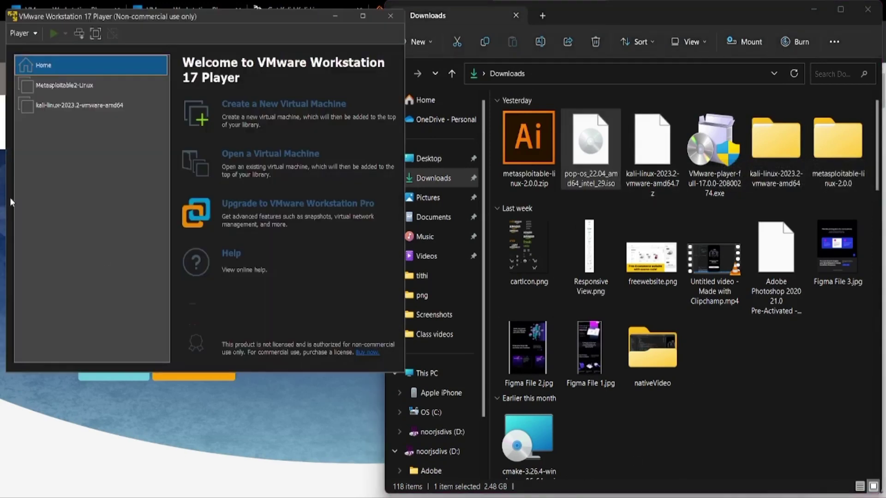
pyautogui.click(365, 18)
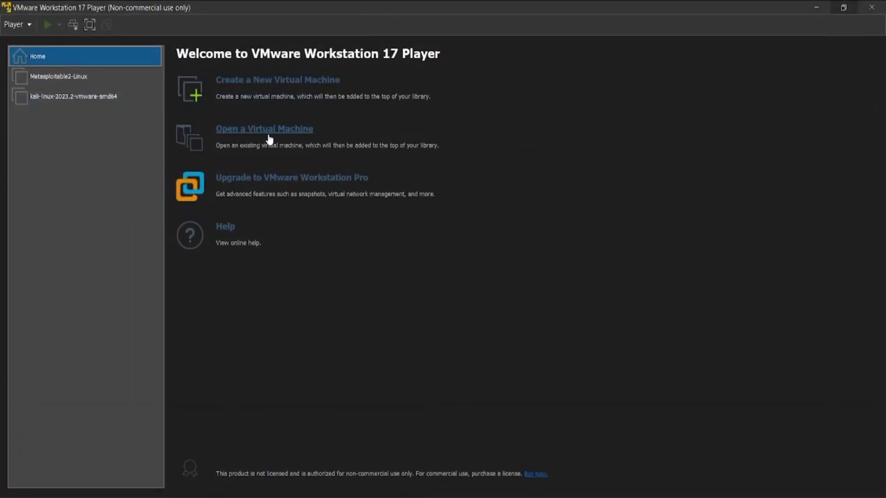
# - Start a new virtual machine from an installer disc image file, using pop-os_22.04_amd64_intel_29.iso from the Downloads folder
pyautogui.click(271, 81)
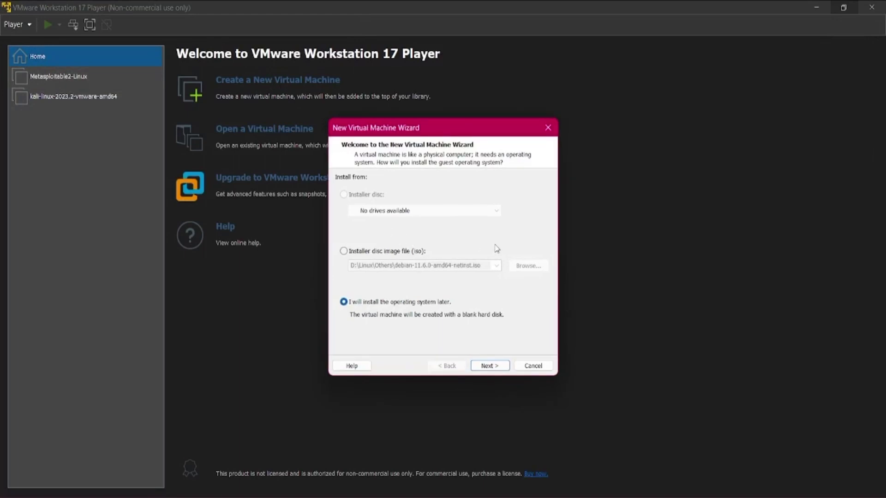
pyautogui.click(395, 253)
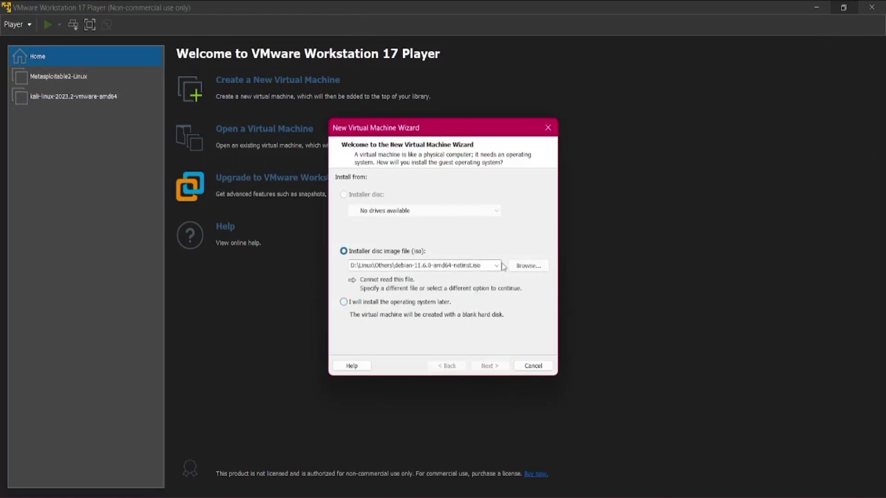
pyautogui.hotkey('alt', 'Tab')
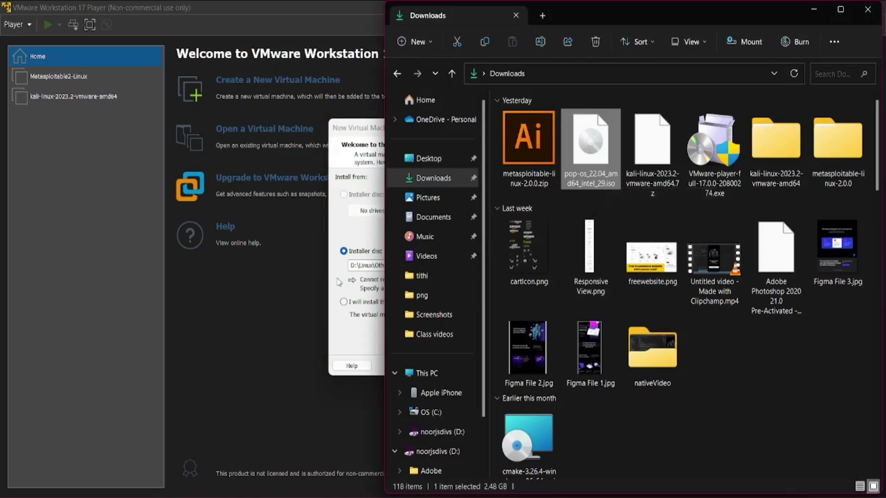
pyautogui.click(336, 245)
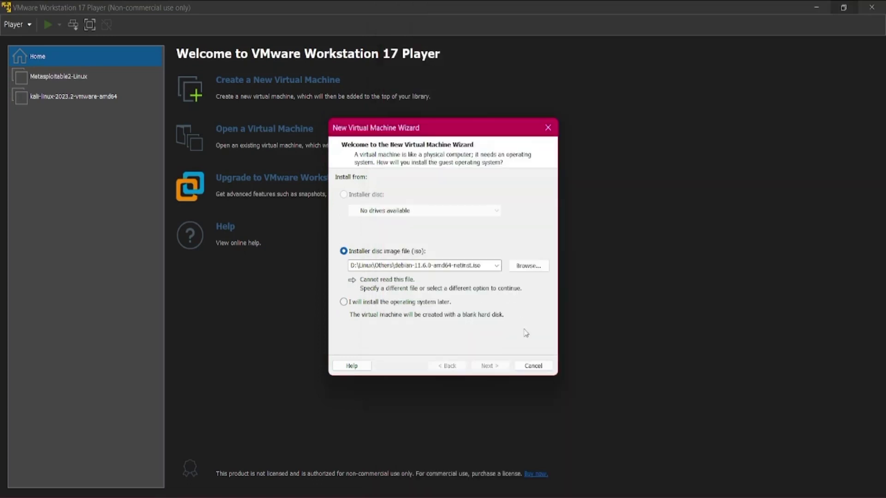
pyautogui.click(522, 265)
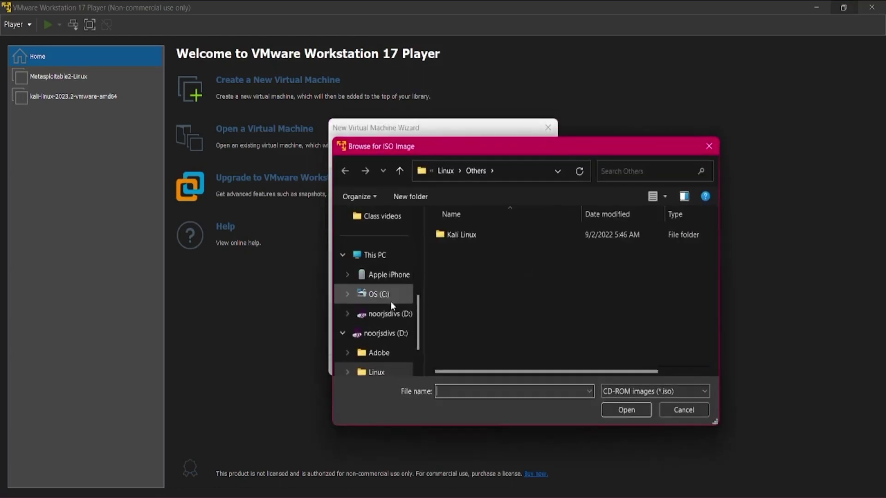
pyautogui.scroll(5, 406, 314)
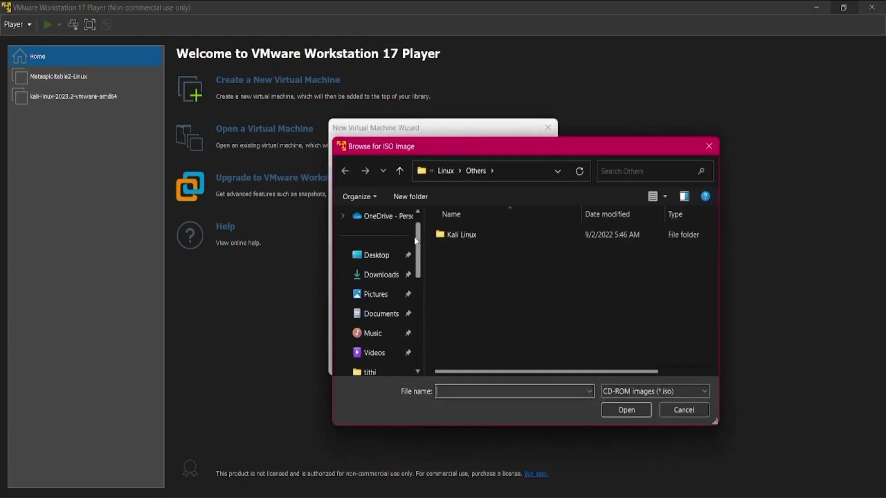
pyautogui.click(374, 279)
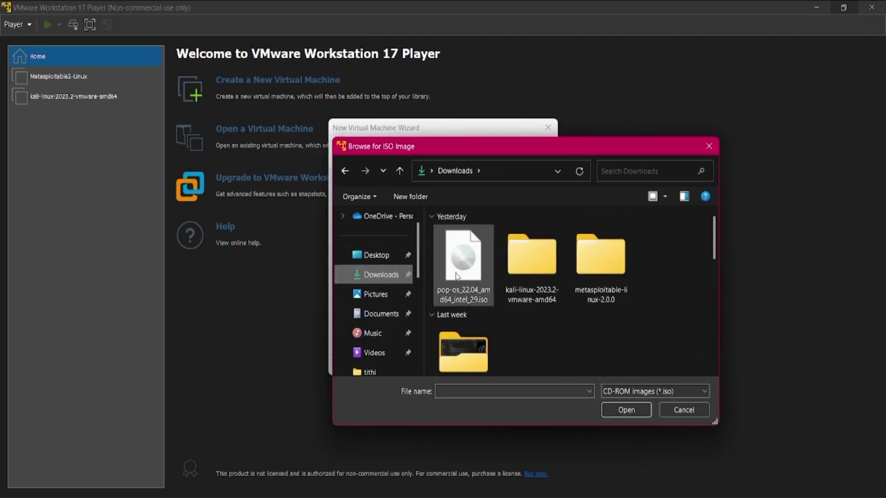
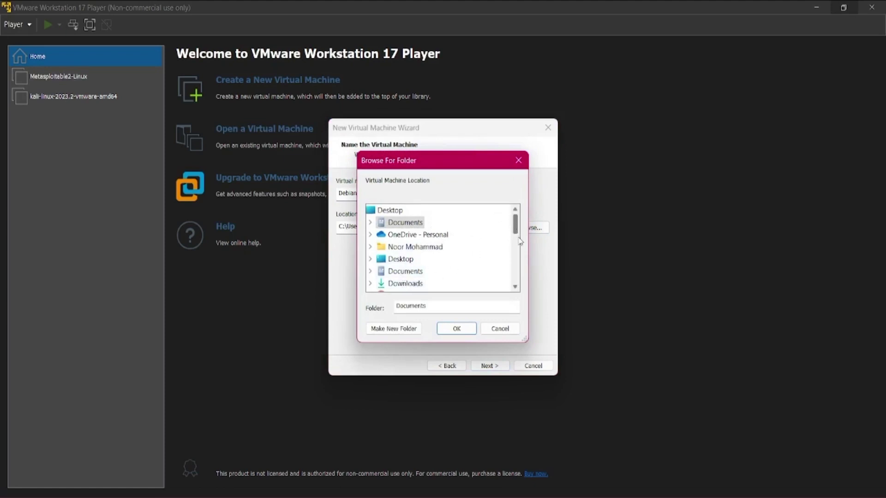
# - Set the new virtual machine's location to D:\Linux\Others and accept the name Debian 11.x 64-bit
pyautogui.moveTo(516, 226); pyautogui.dragTo(516, 252)
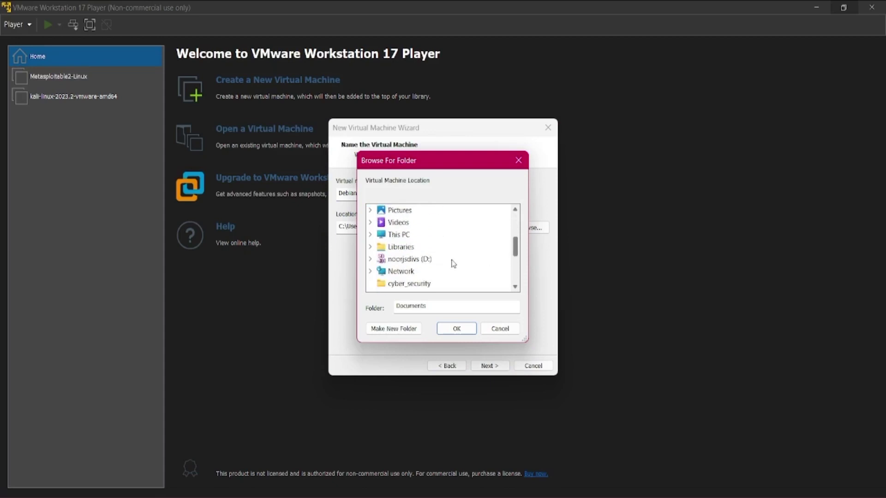
pyautogui.click(406, 259)
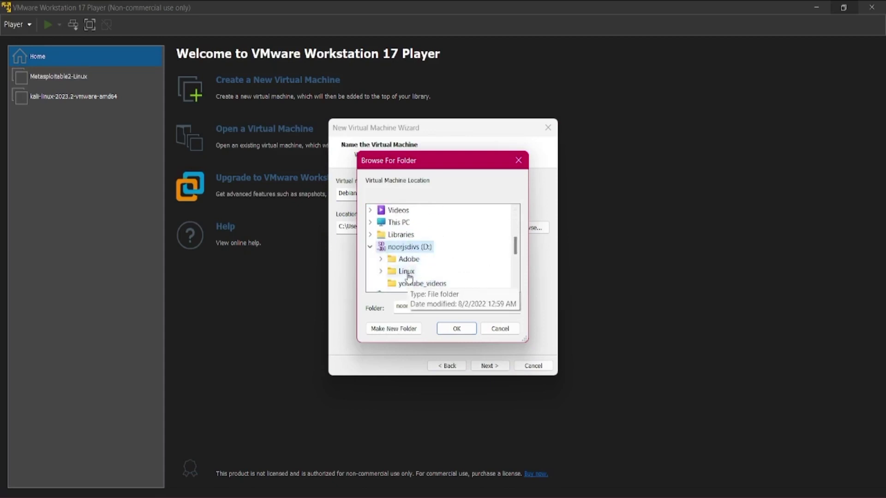
pyautogui.click(407, 274)
pyautogui.click(412, 286)
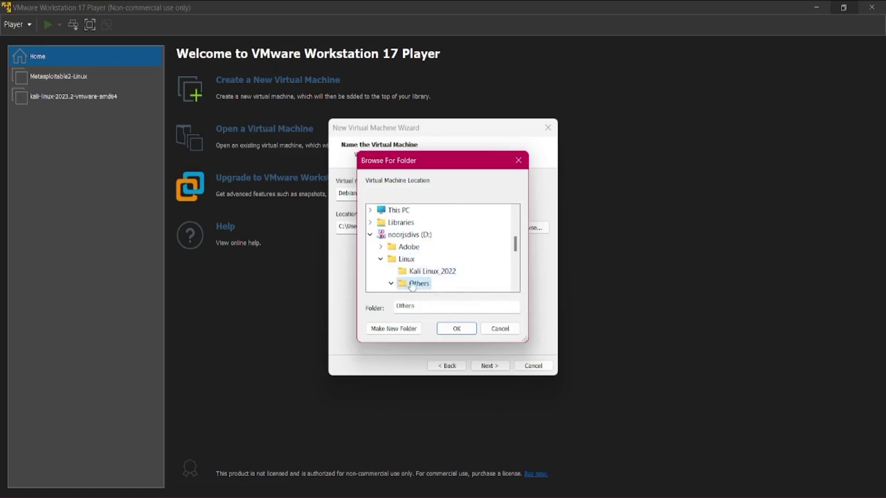
pyautogui.click(456, 329)
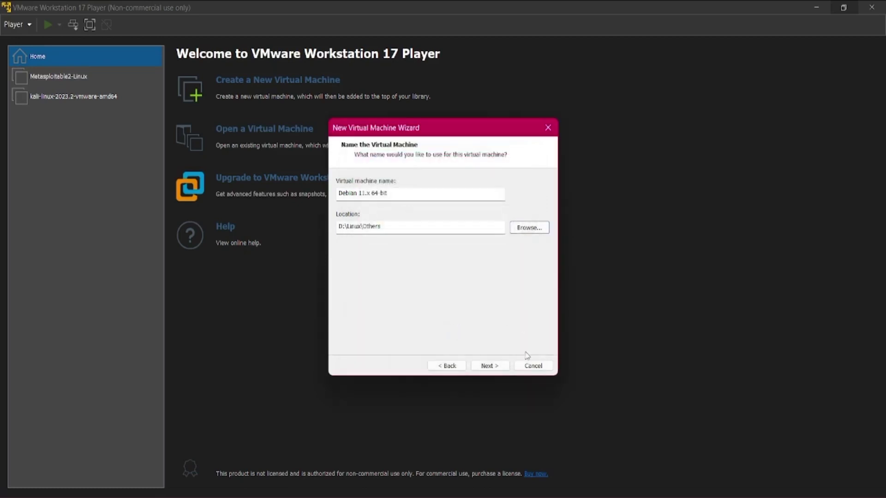
pyautogui.click(488, 366)
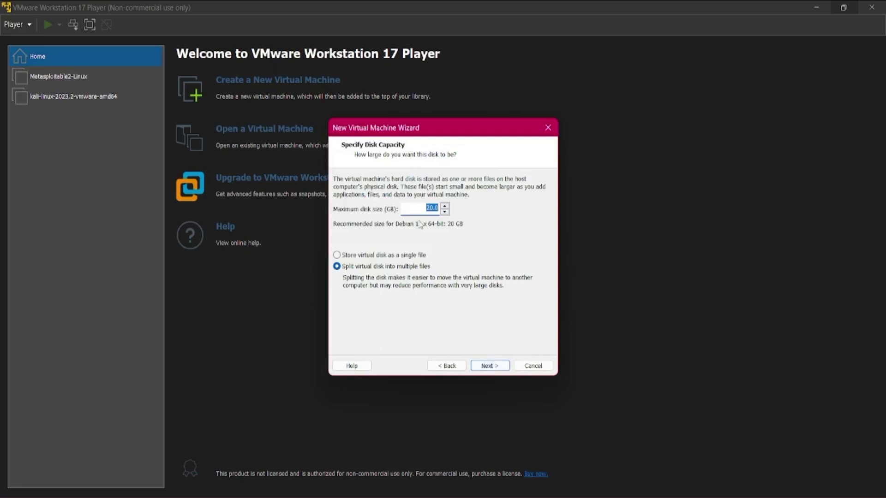
# - Accept a 20 GB maximum disk size split into multiple files, and look over the virtual machine's hardware settings
pyautogui.click(490, 366)
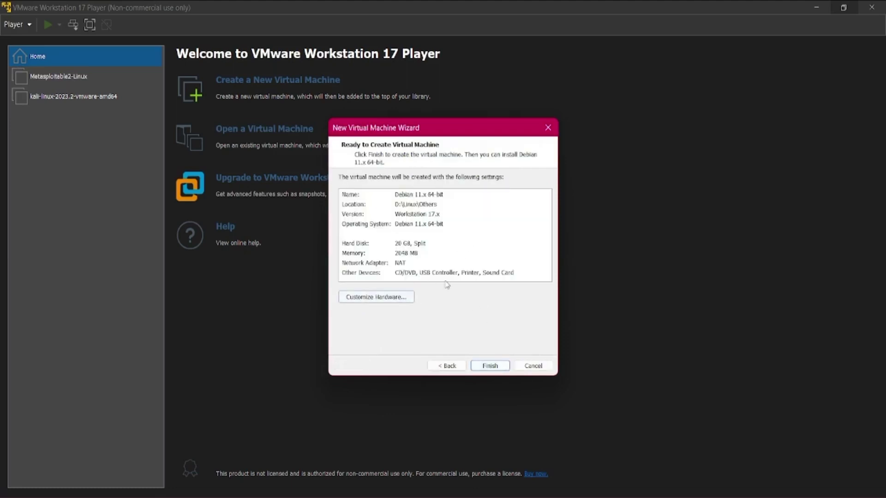
pyautogui.click(389, 299)
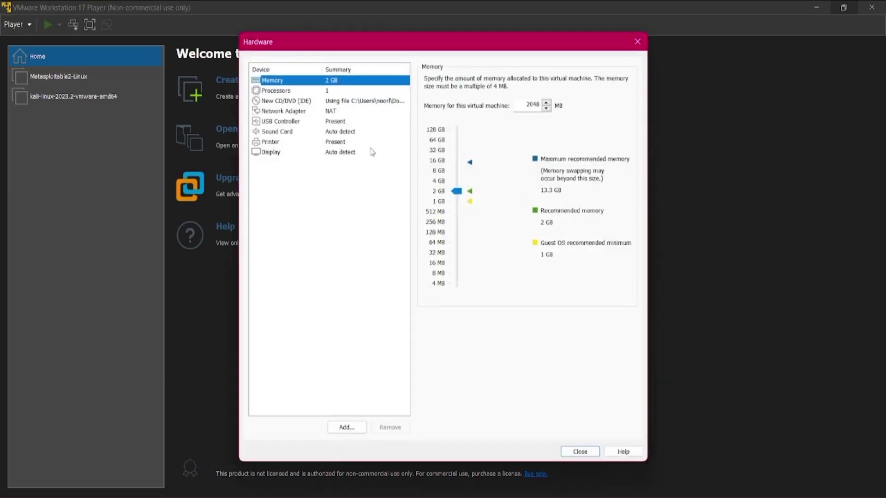
pyautogui.click(637, 39)
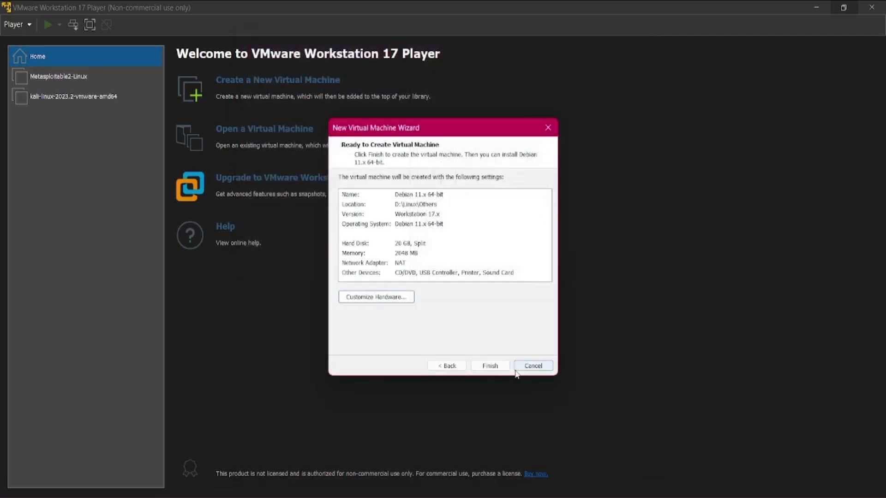
# - Finish creating the Debian 11.x 64-bit virtual machine and play it
pyautogui.click(495, 366)
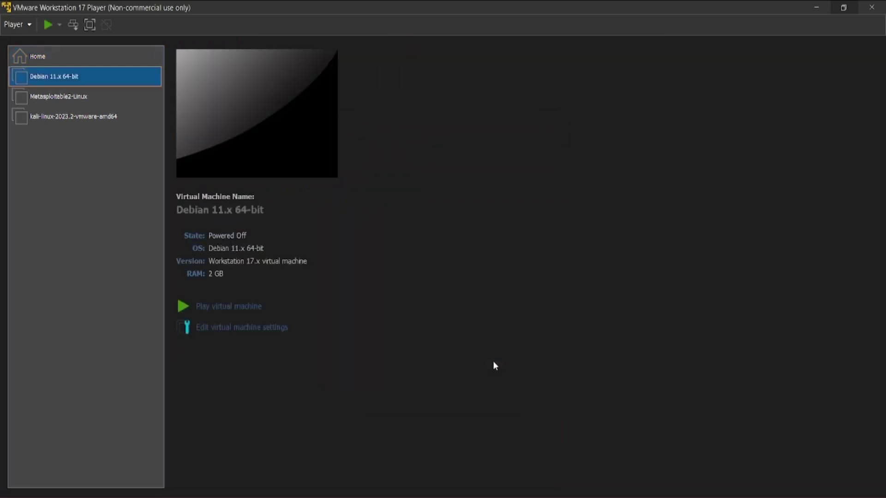
pyautogui.click(228, 307)
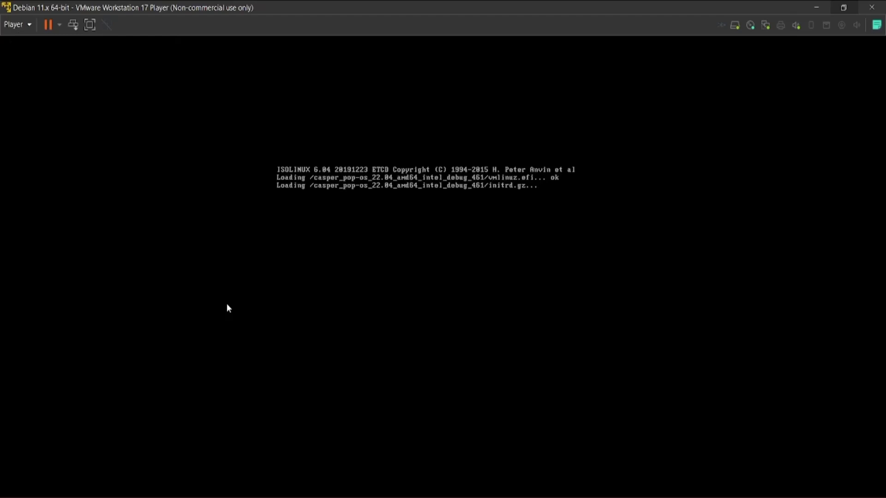
# - Shut down the Debian 11.x 64-bit guest and confirm powering off the virtual machine and exiting
pyautogui.click(59, 28)
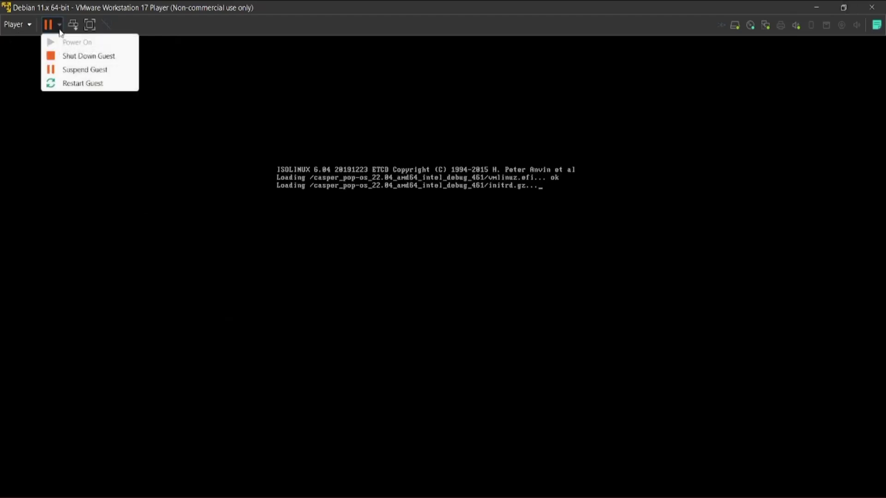
pyautogui.click(77, 57)
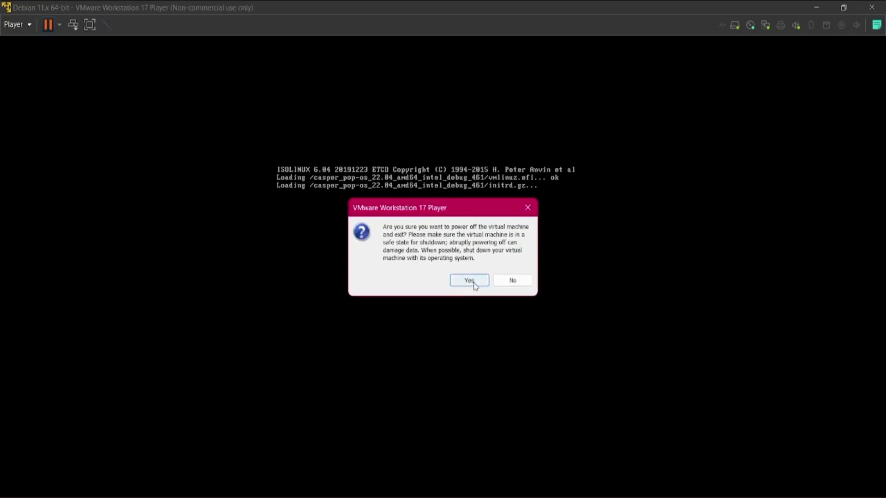
pyautogui.click(469, 281)
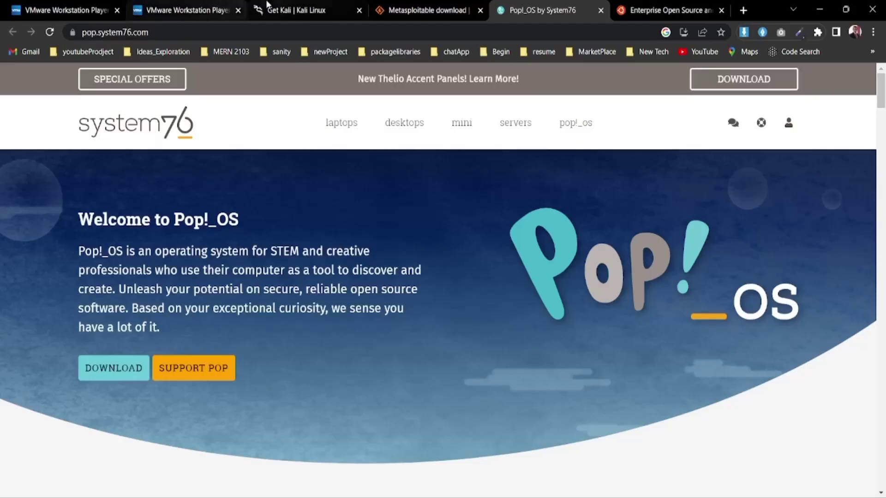
# - Review the Get Kali platform page and SourceForge's Metasploitable download page in Chrome, and return to the Kali page
pyautogui.click(268, 5)
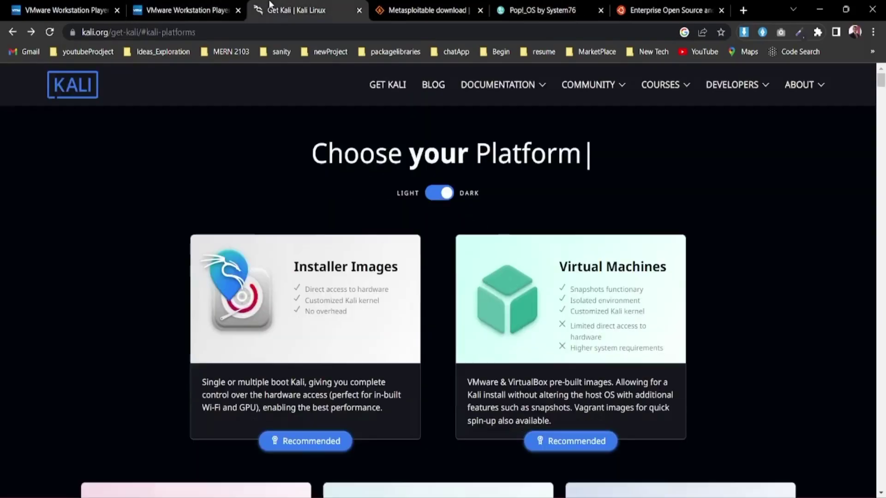
pyautogui.click(382, 6)
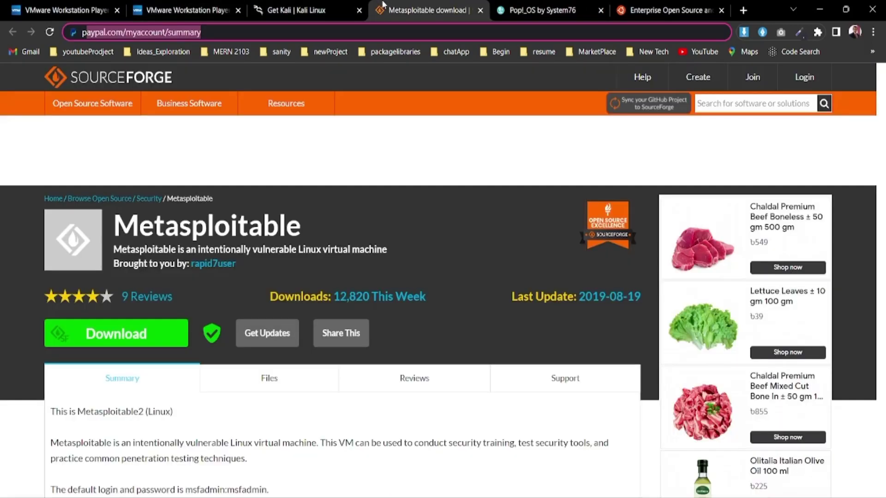
pyautogui.click(345, 140)
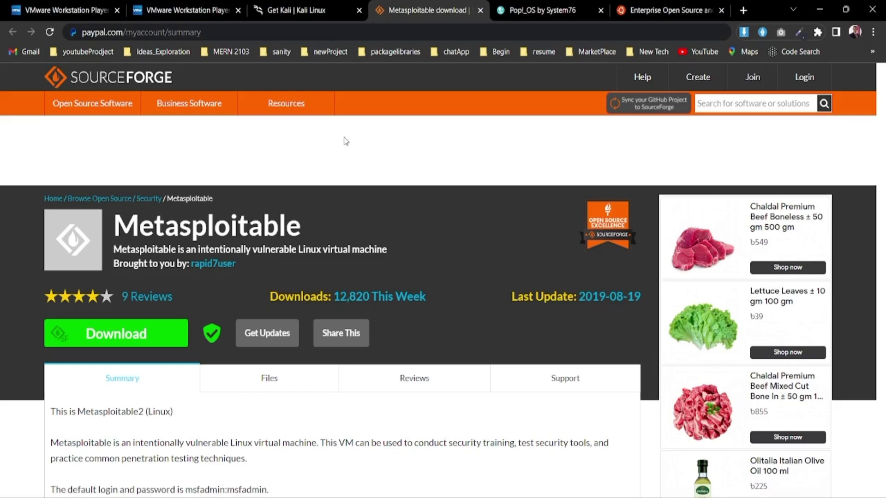
pyautogui.click(272, 6)
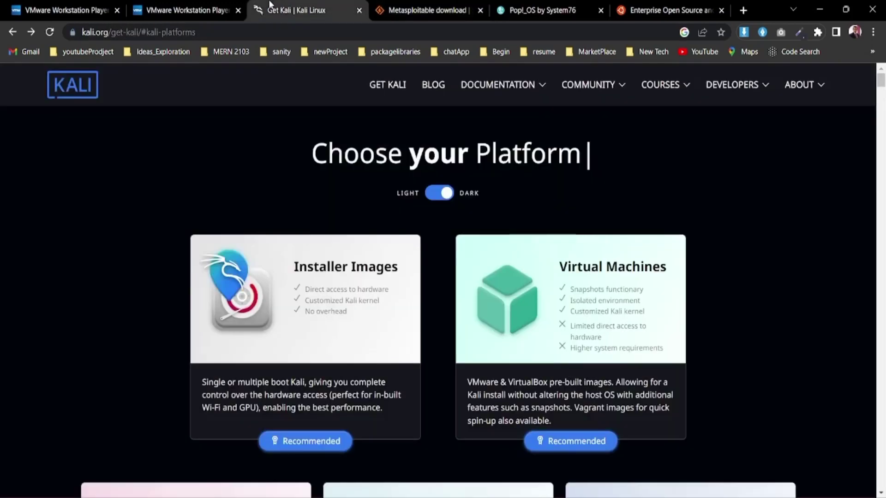